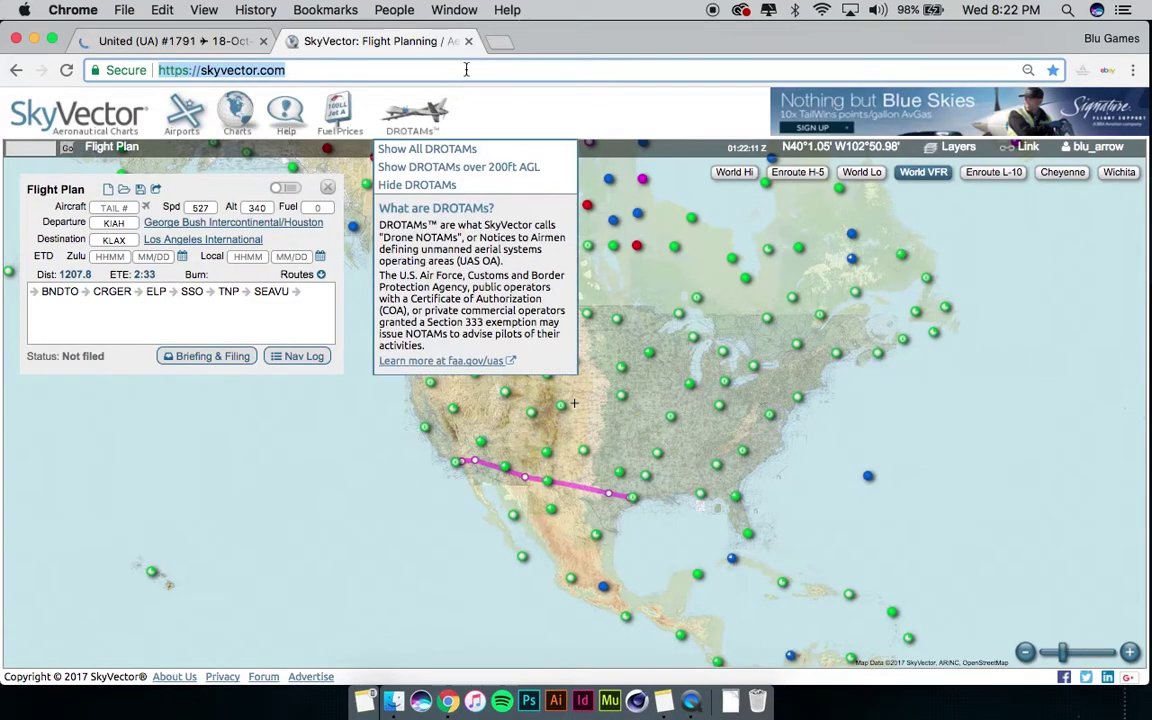
# Load flightplandatabase.com in a fresh Chrome tab from the 'Flightpla' address-bar suggestion.
pyautogui.click(503, 43)
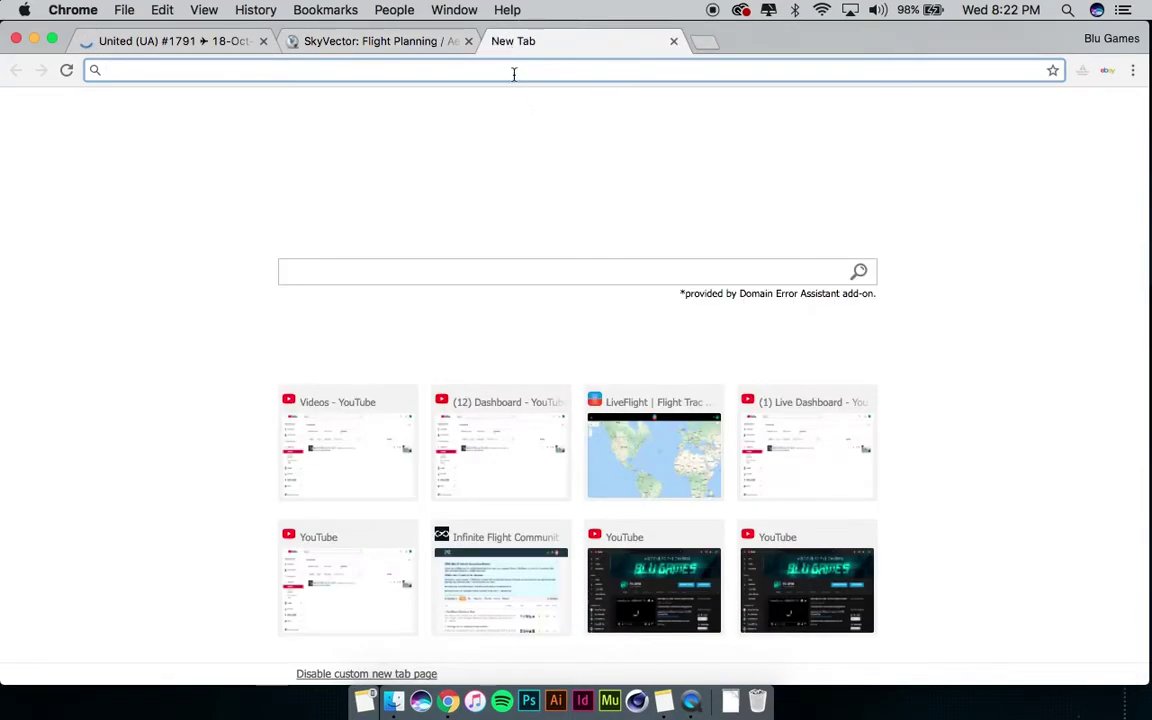
pyautogui.write('Flightplandatabase.com')
pyautogui.click(427, 103)
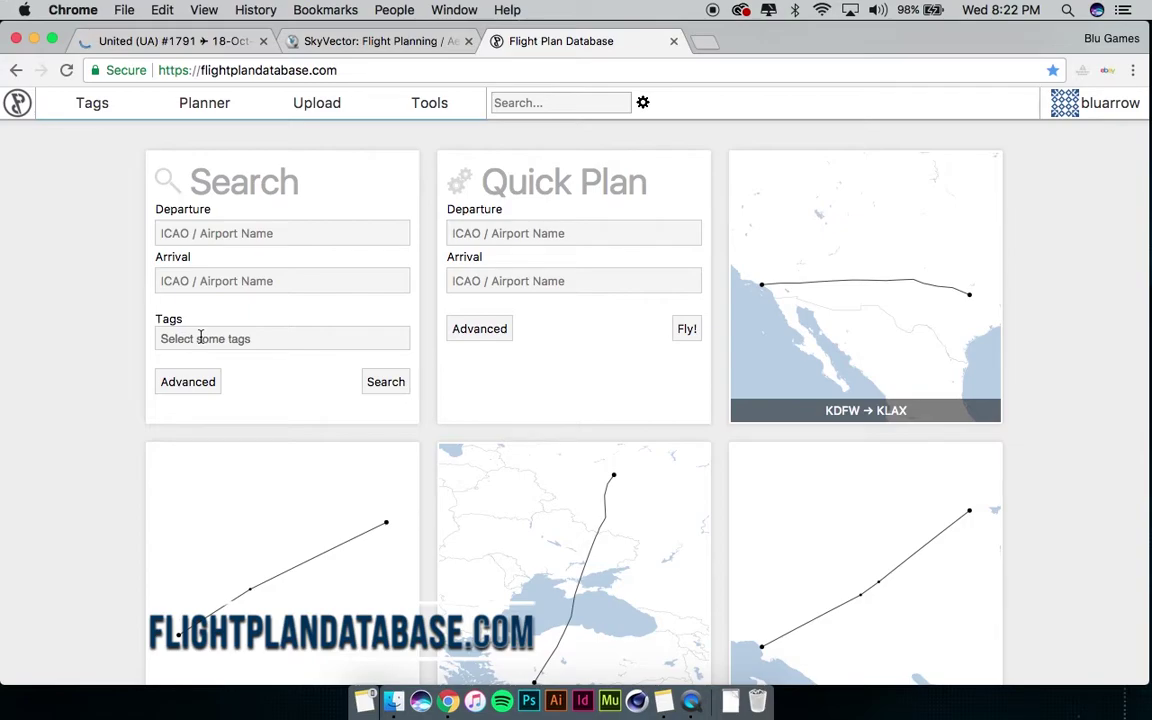
# Search for existing flight plans with departure KIAH and arrival KLAX.
pyautogui.click(244, 229)
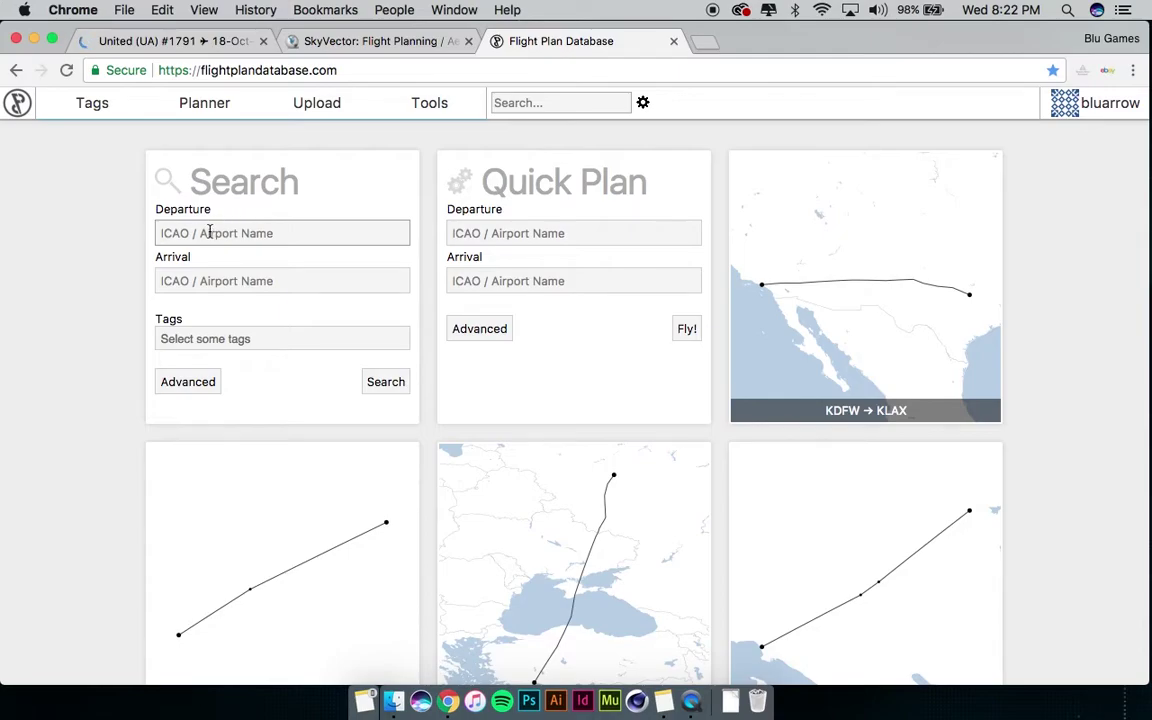
pyautogui.click(219, 231)
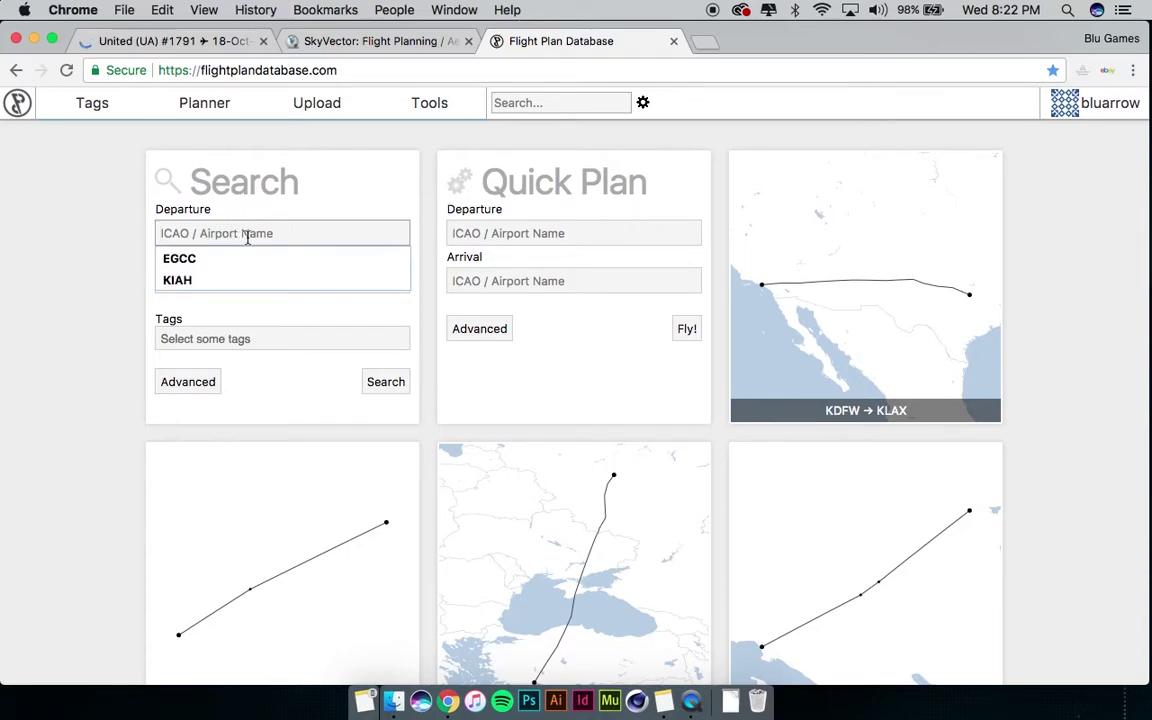
pyautogui.write('KI')
pyautogui.press('Tab')
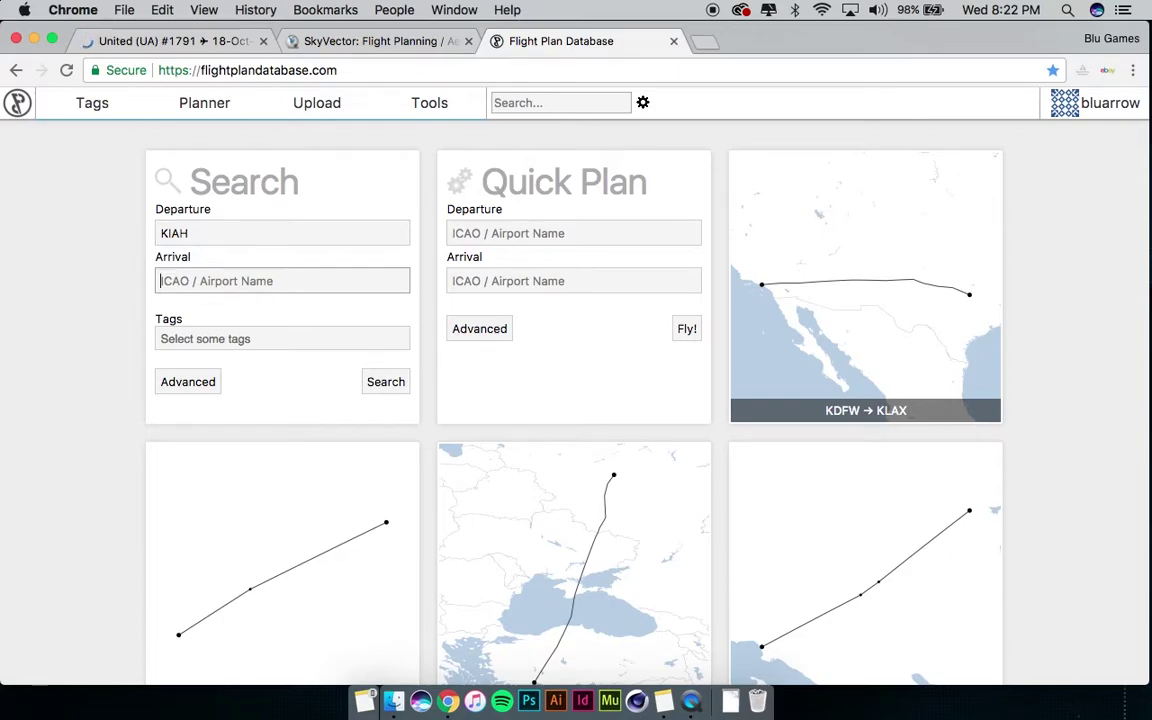
pyautogui.write('K')
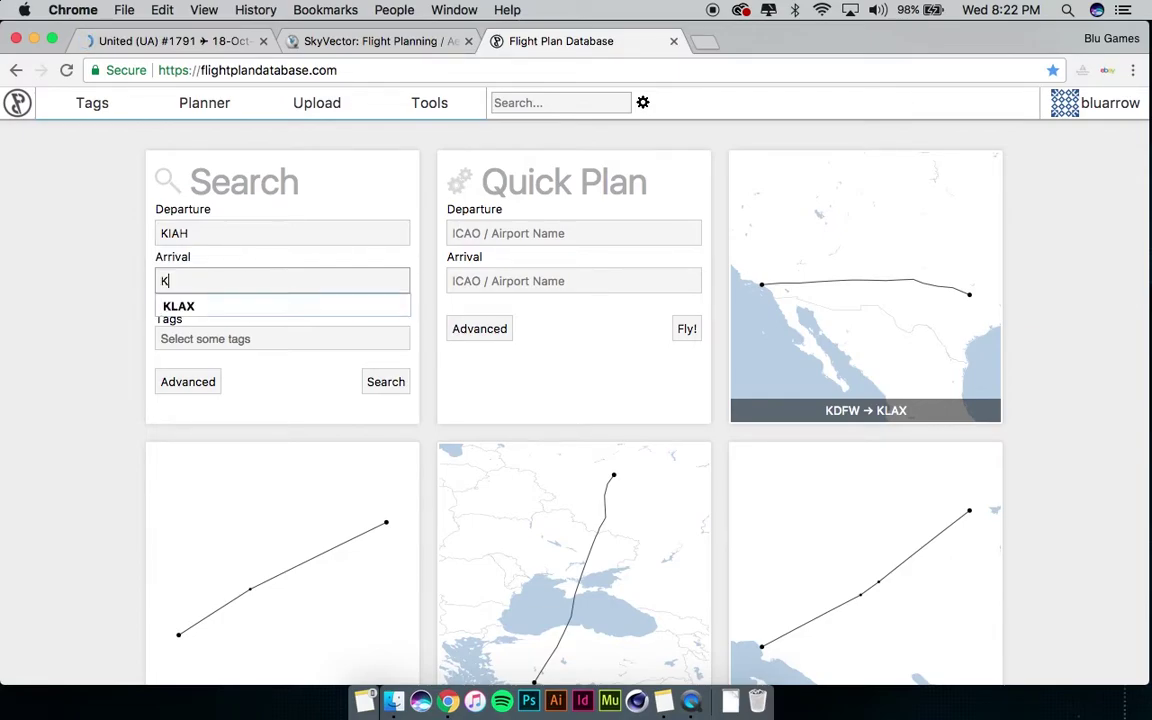
pyautogui.write('LAX')
pyautogui.click(218, 306)
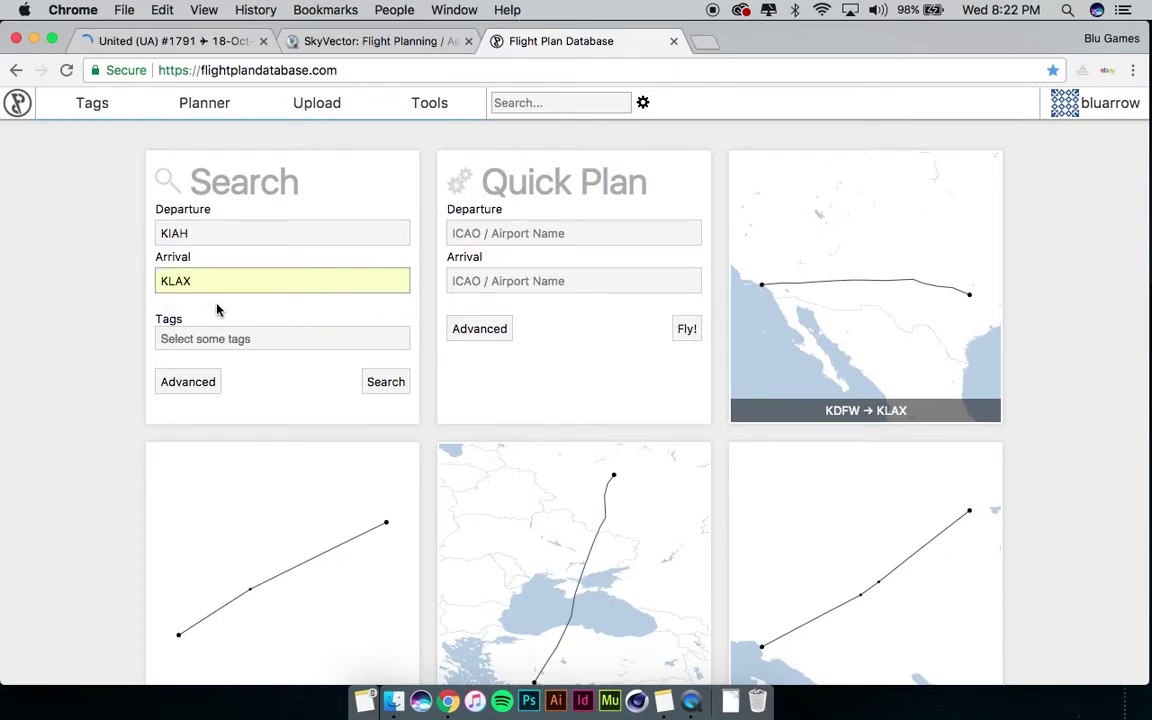
pyautogui.click(386, 384)
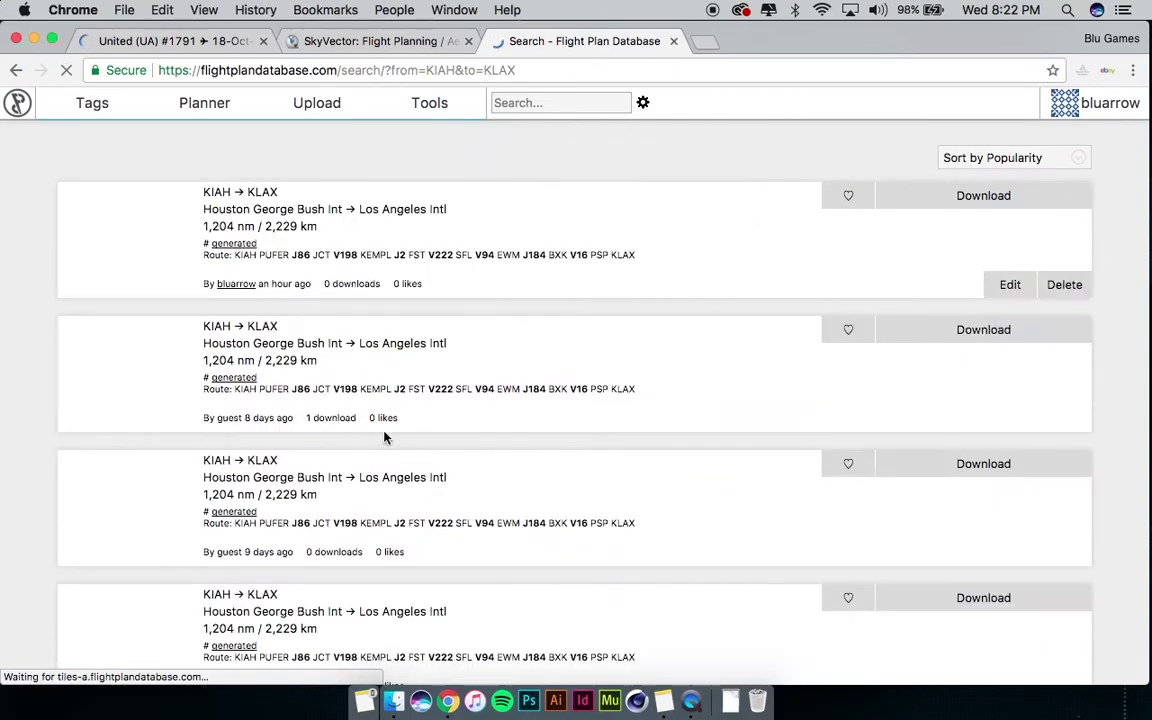
# Browse the KIAH to KLAX search results, then go back to the home page.
pyautogui.scroll(-10, 442, 463)
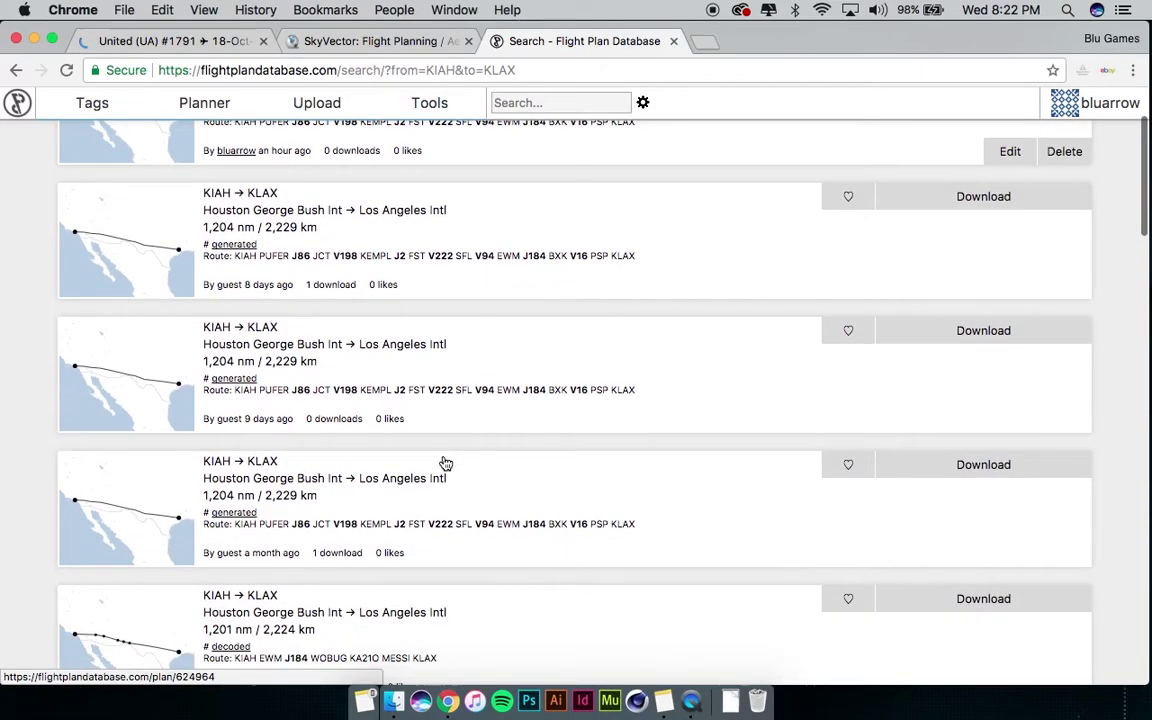
pyautogui.scroll(-15, 442, 463)
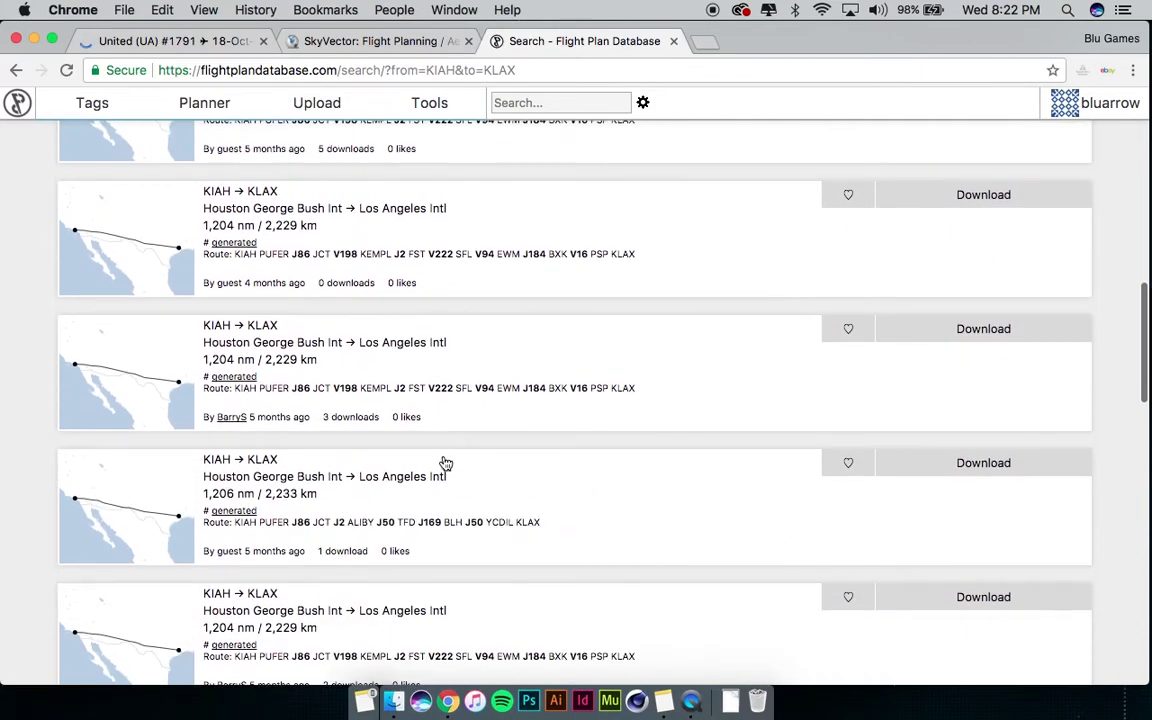
pyautogui.scroll(-15, 446, 460)
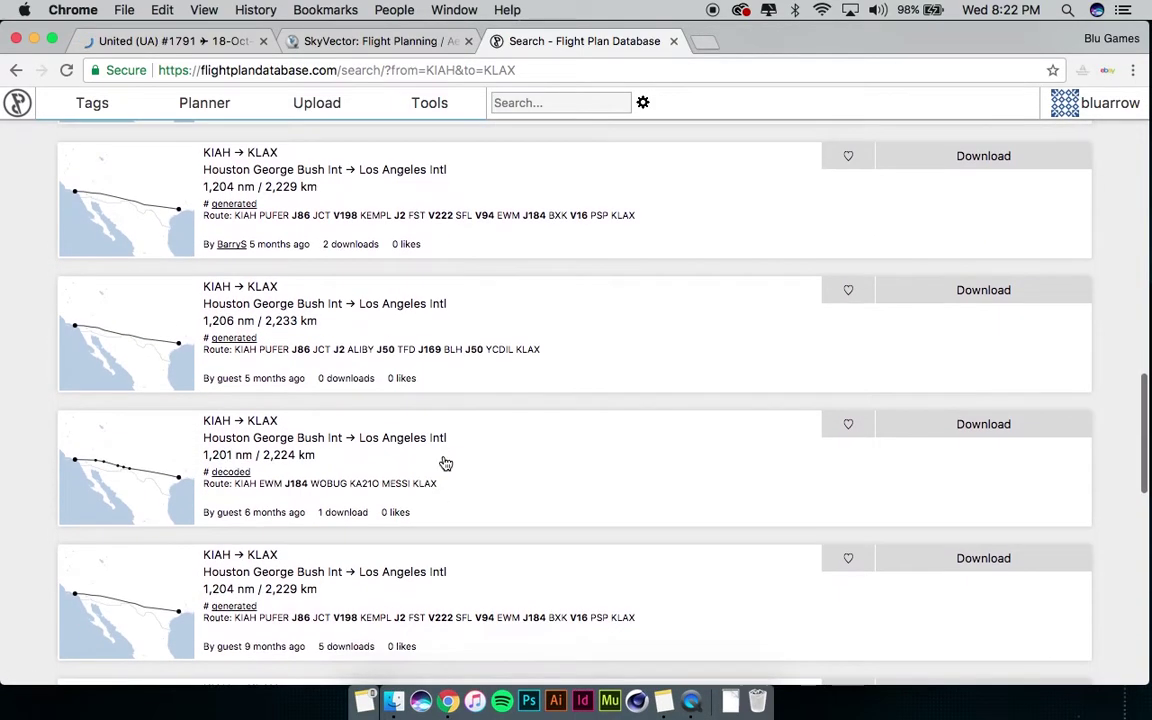
pyautogui.scroll(-3, 430, 500)
pyautogui.scroll(20, 410, 532)
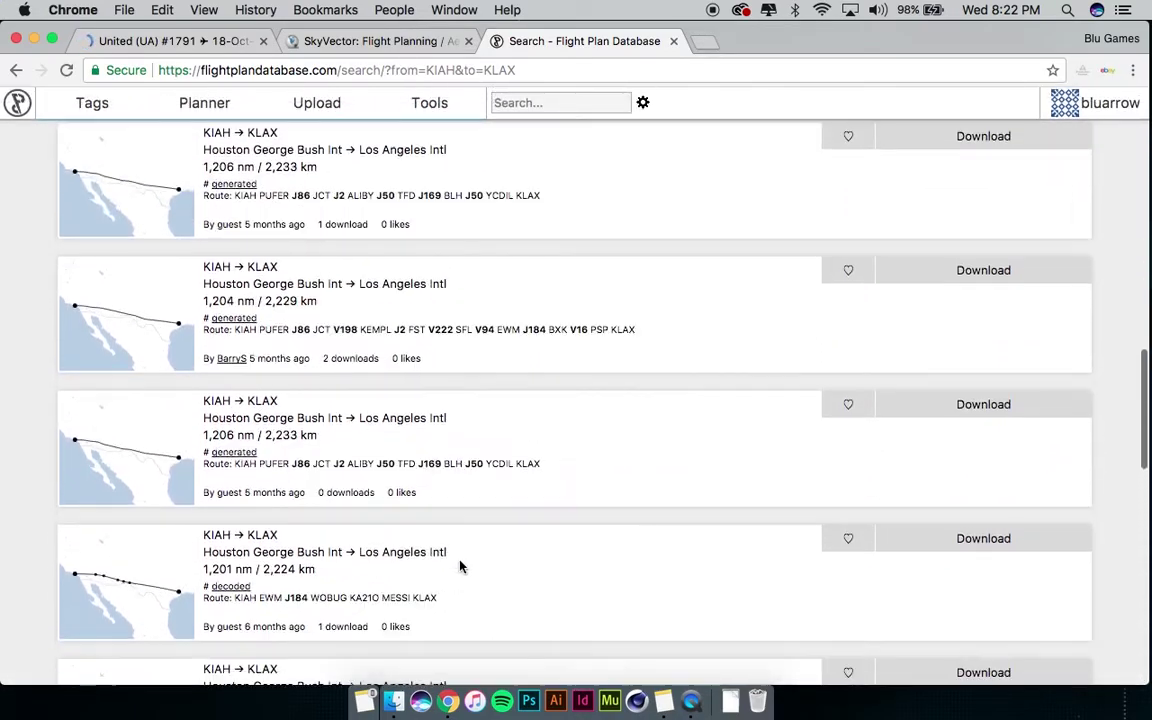
pyautogui.scroll(5, 575, 112)
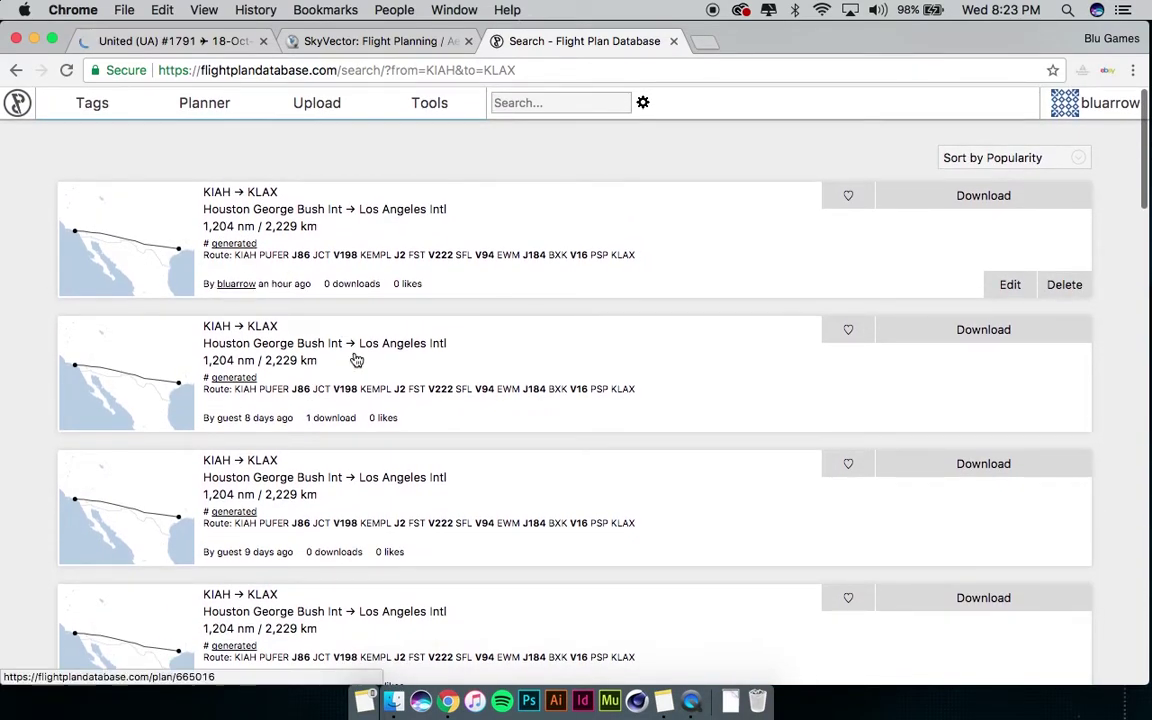
pyautogui.scroll(-5, 355, 360)
pyautogui.click(16, 70)
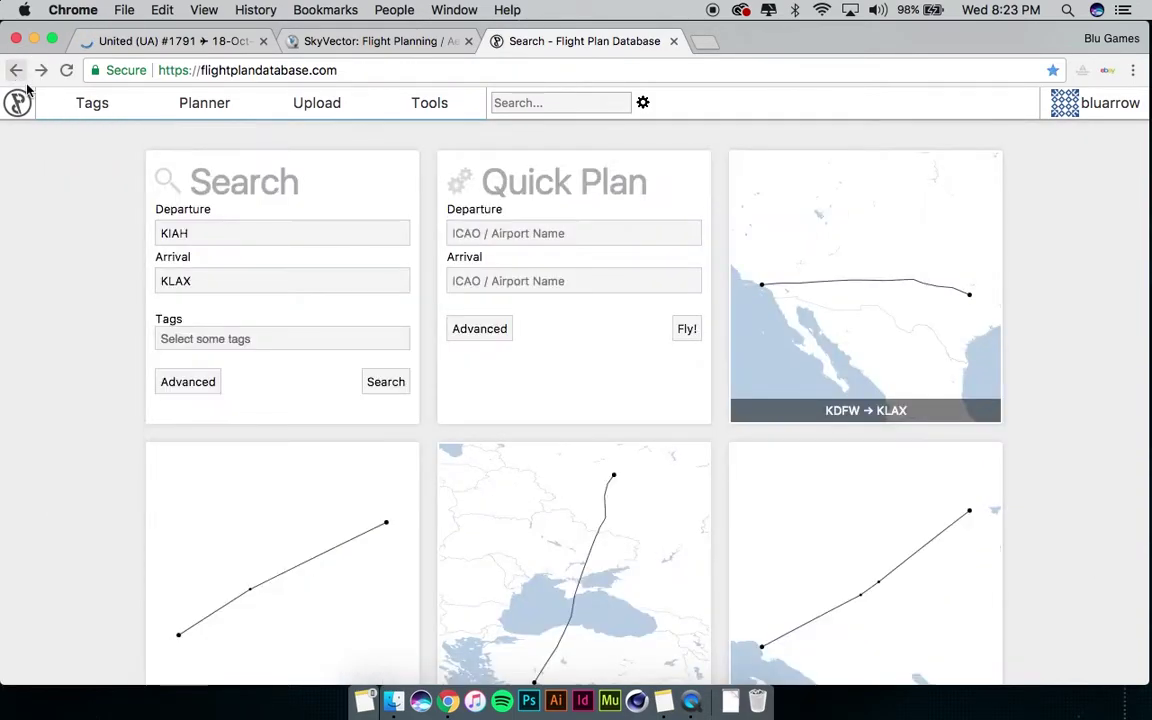
# Enter KIAH as departure and KLAX as arrival in the Quick Plan form.
pyautogui.click(478, 218)
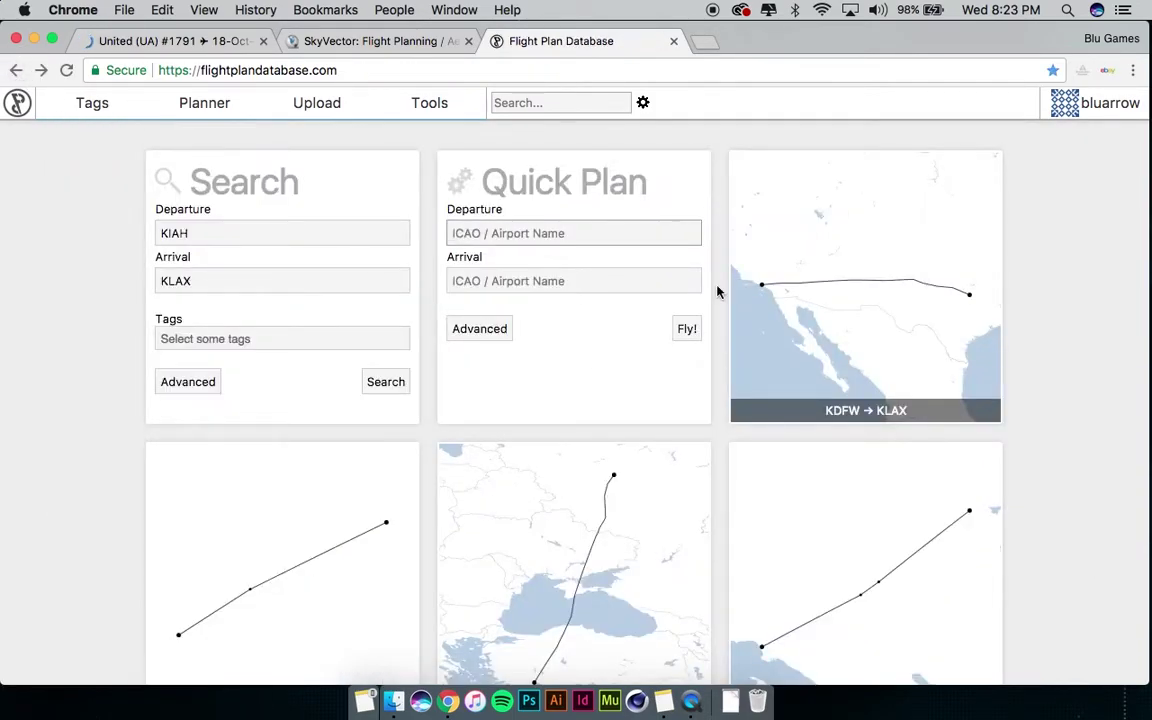
pyautogui.write('KIA')
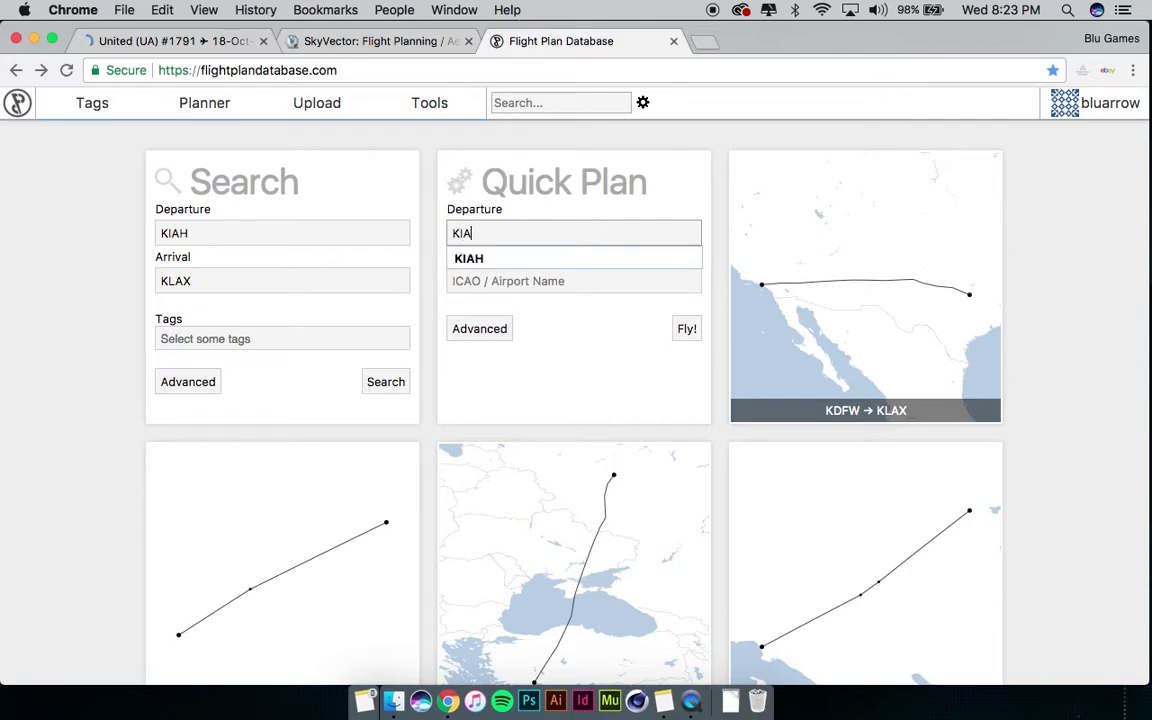
pyautogui.write('H')
pyautogui.click(625, 262)
pyautogui.click(591, 280)
pyautogui.write('KLAX')
pyautogui.press('Tab')
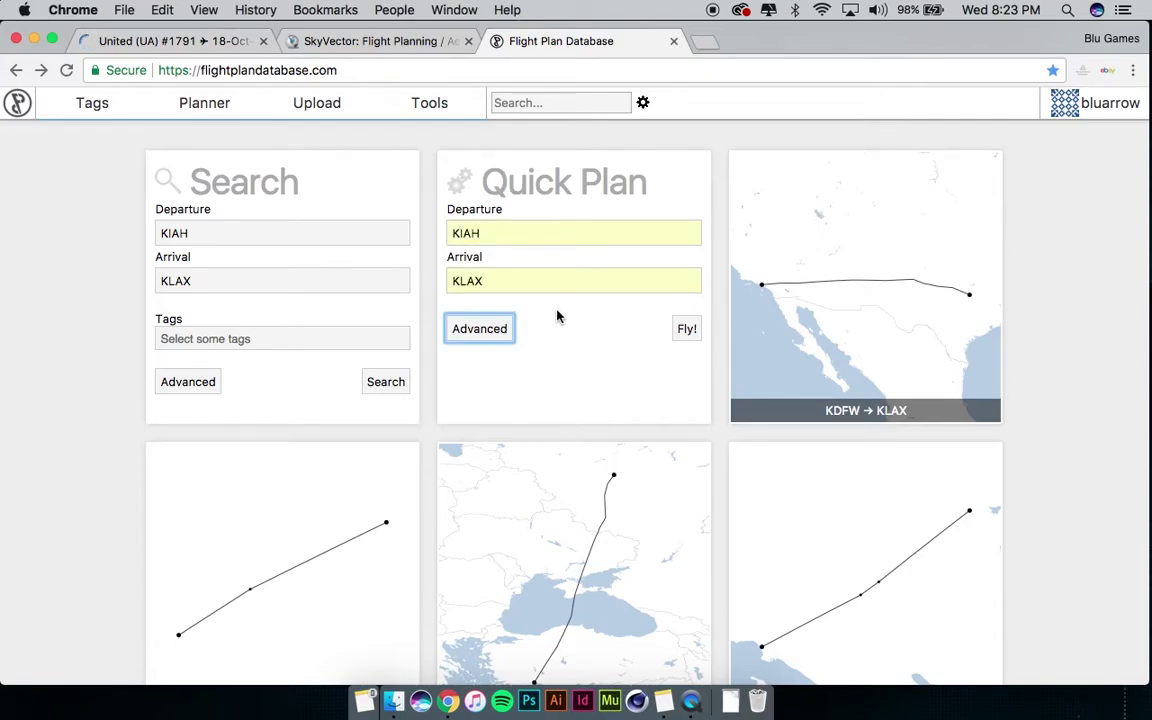
# Look over the Advanced route generator settings, then generate the plan with Fly!
pyautogui.click(496, 329)
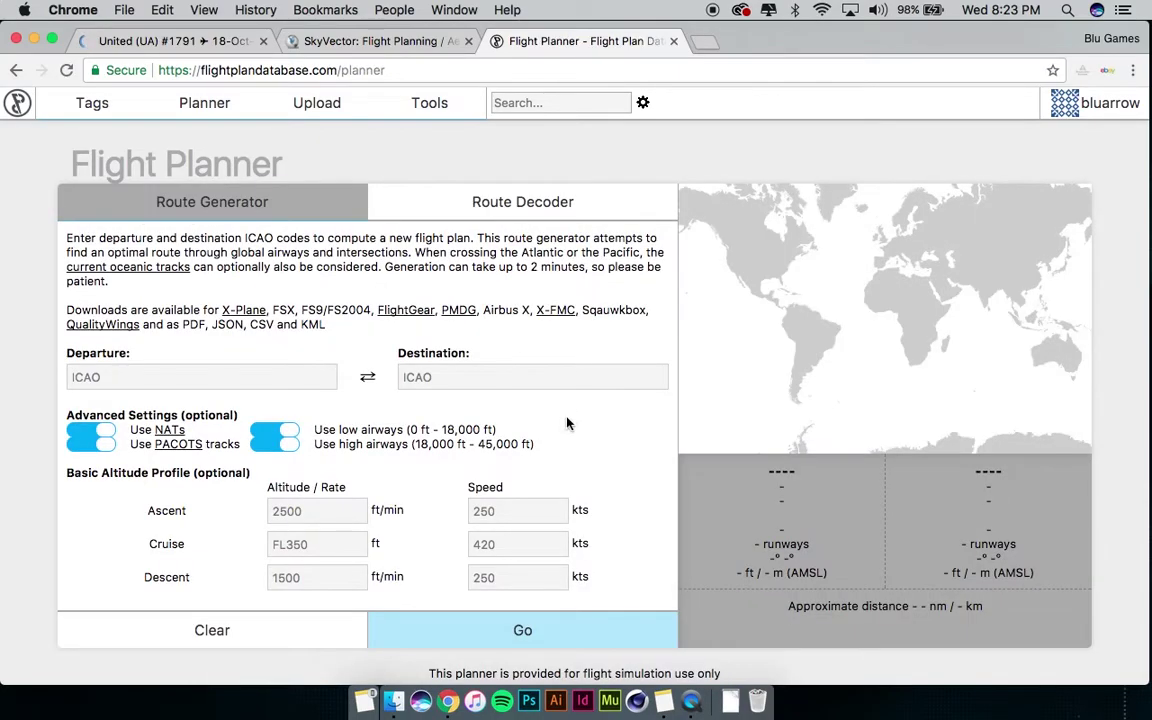
pyautogui.scroll(-3, 560, 371)
pyautogui.scroll(2, 622, 419)
pyautogui.scroll(2, 622, 419)
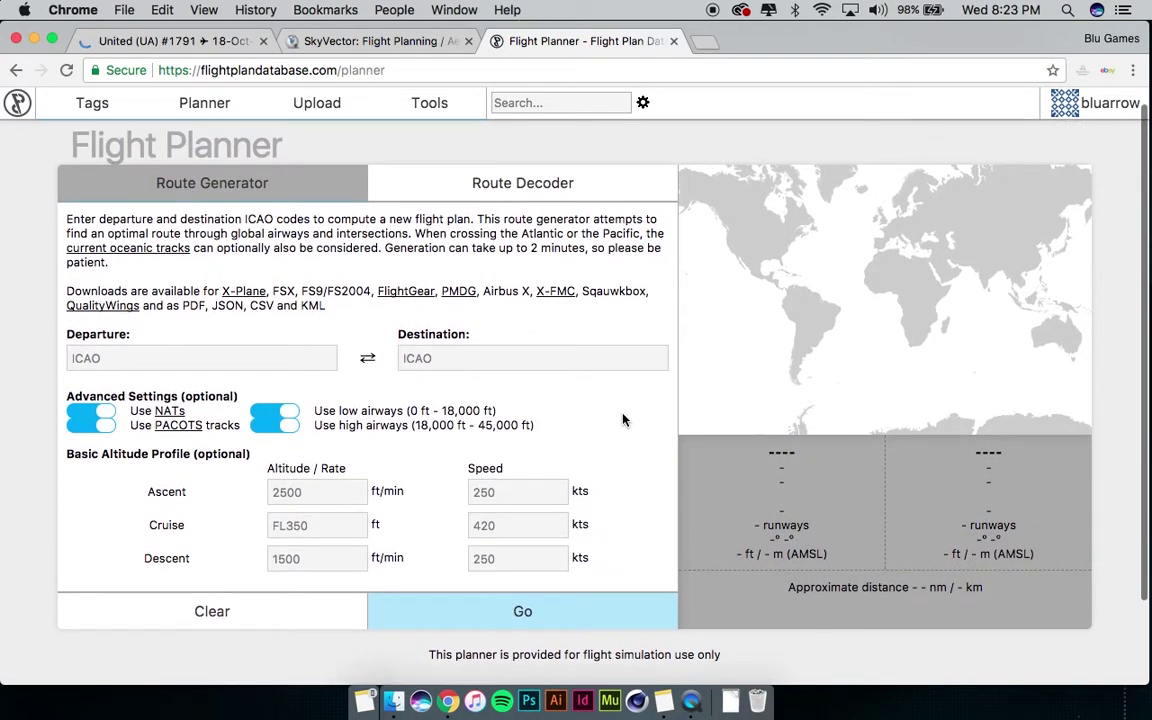
pyautogui.hscroll(-5, 620, 342)
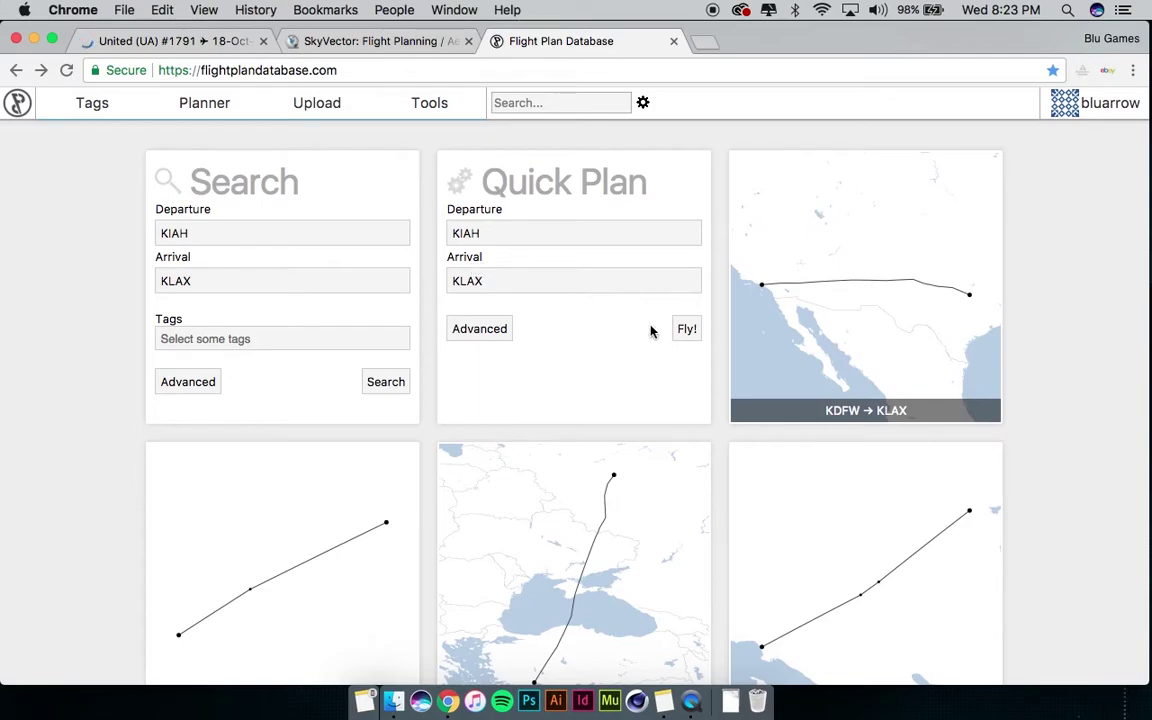
pyautogui.click(687, 330)
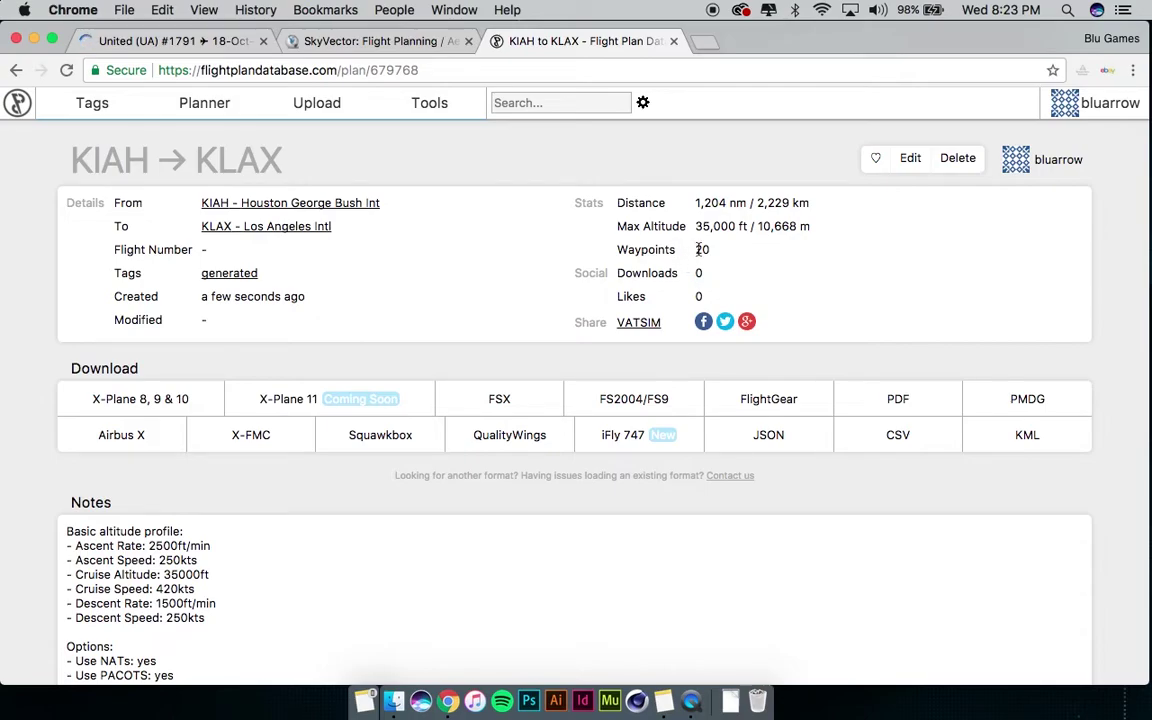
# Download the X-Plane 8, 9 & 10 file and read the Notes: 35000 ft at 420 kts.
pyautogui.scroll(-2, 530, 295)
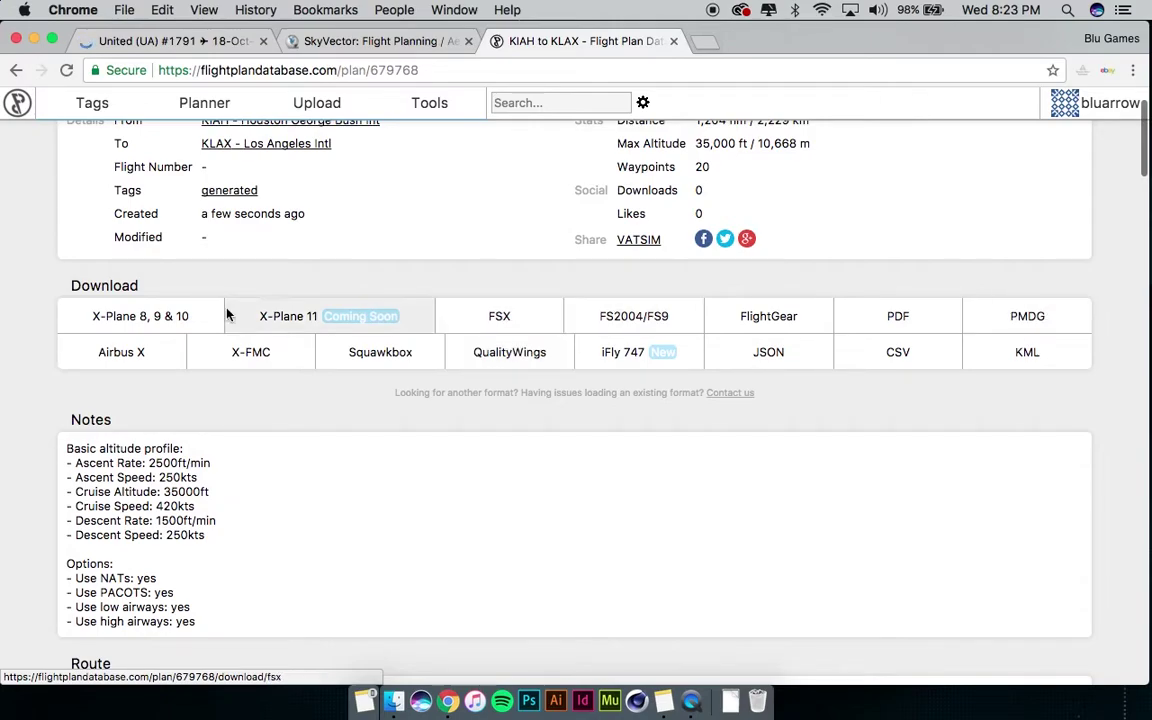
pyautogui.click(149, 312)
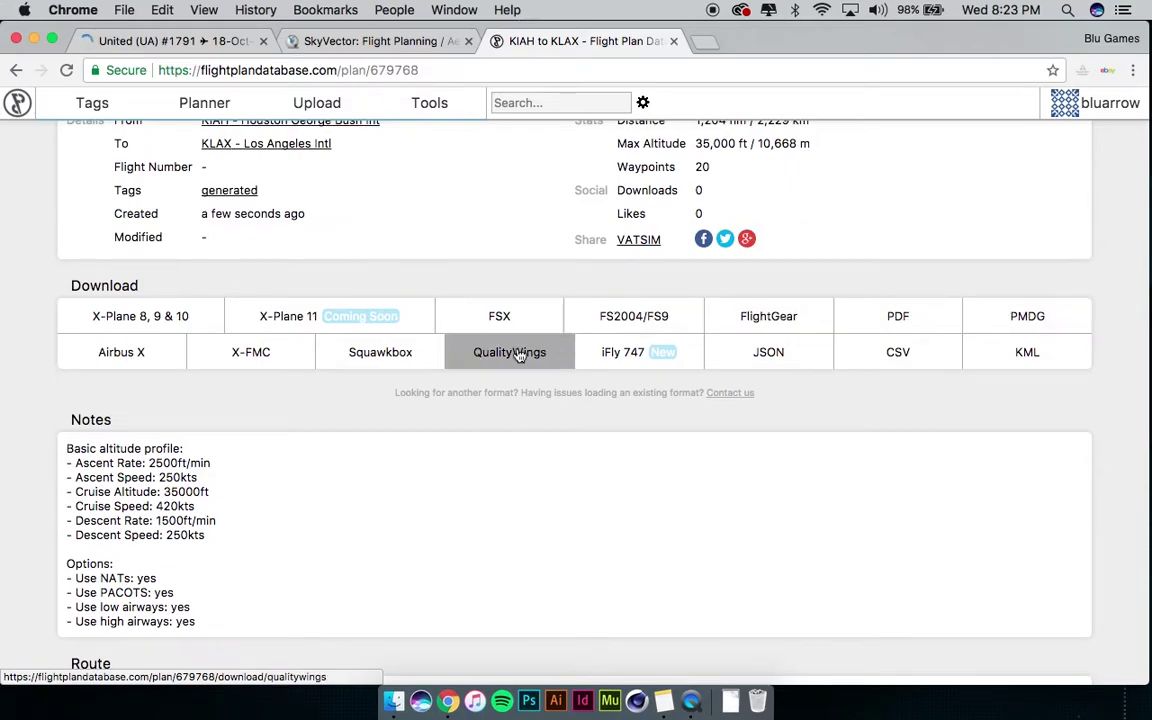
pyautogui.scroll(-1, 628, 388)
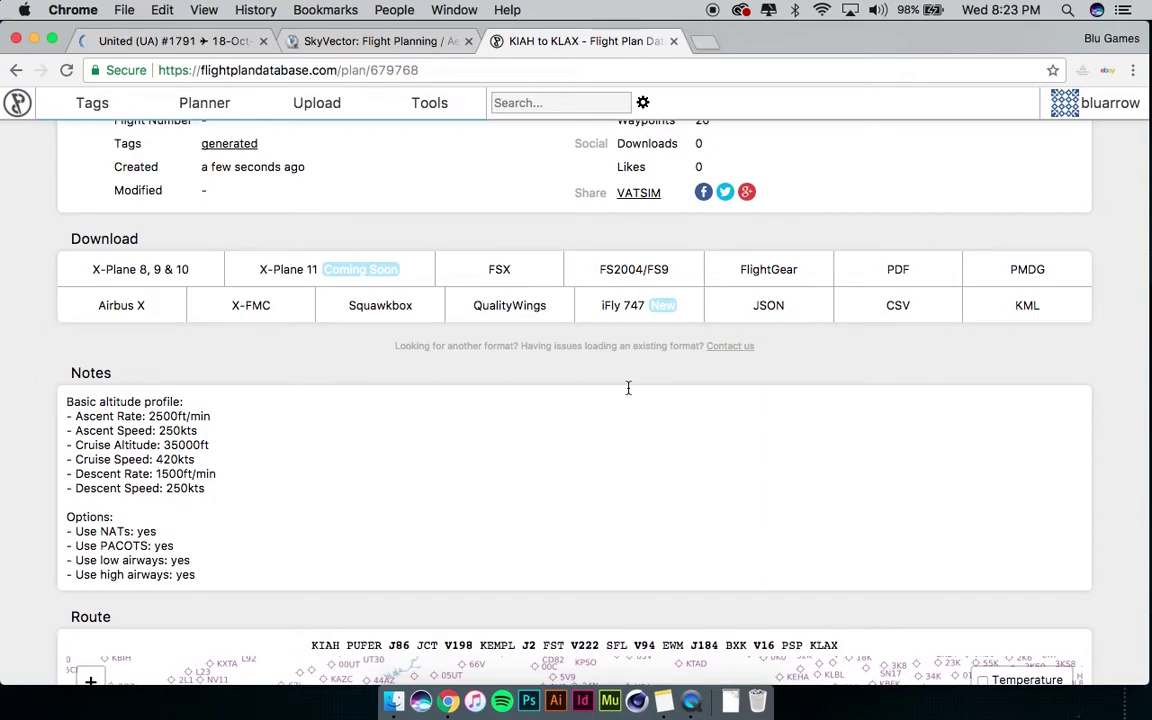
pyautogui.scroll(-1, 628, 388)
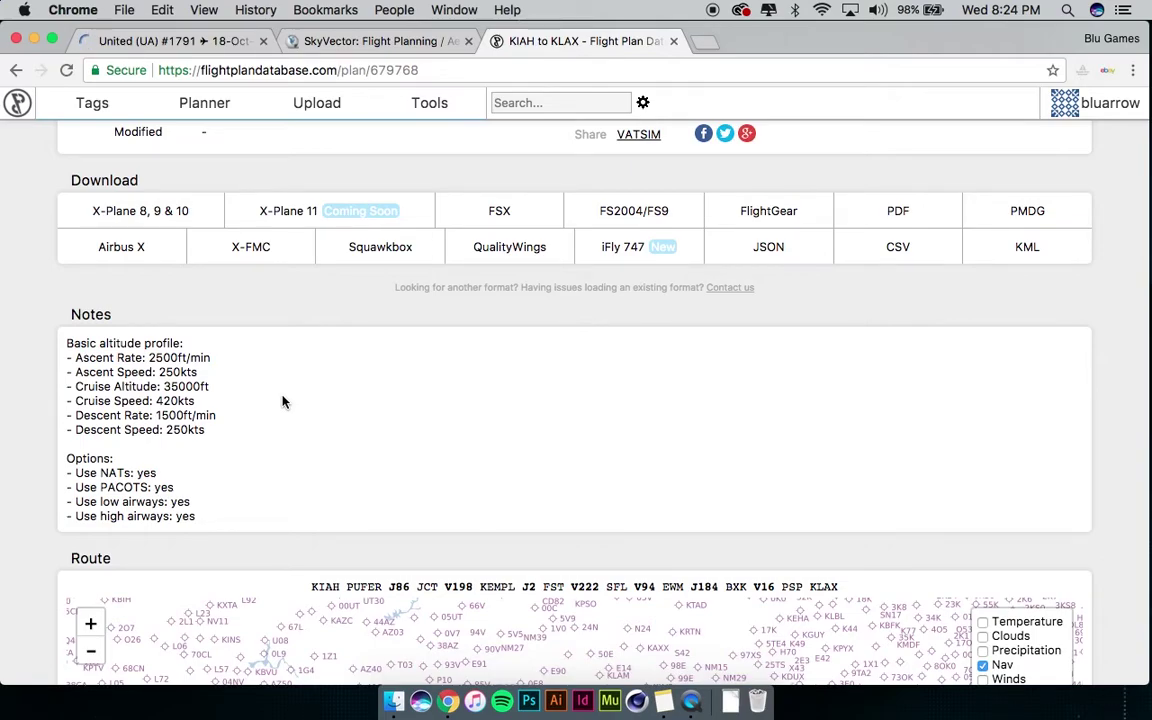
pyautogui.scroll(-2, 65, 493)
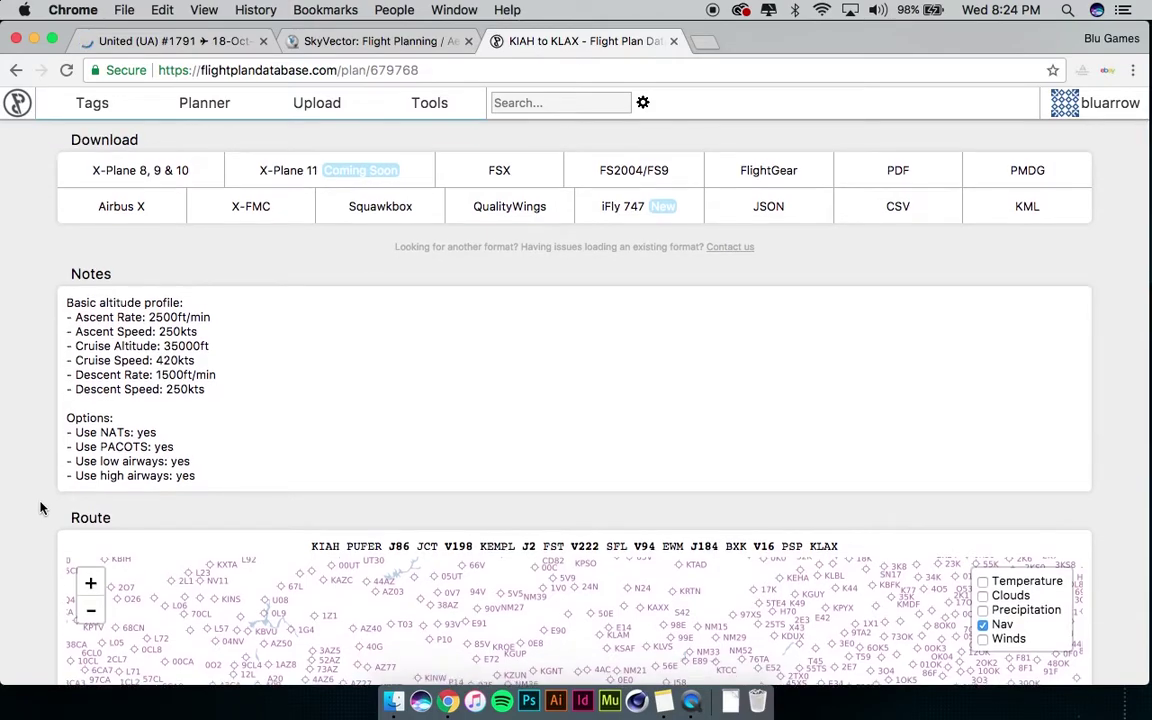
pyautogui.scroll(-2, 40, 508)
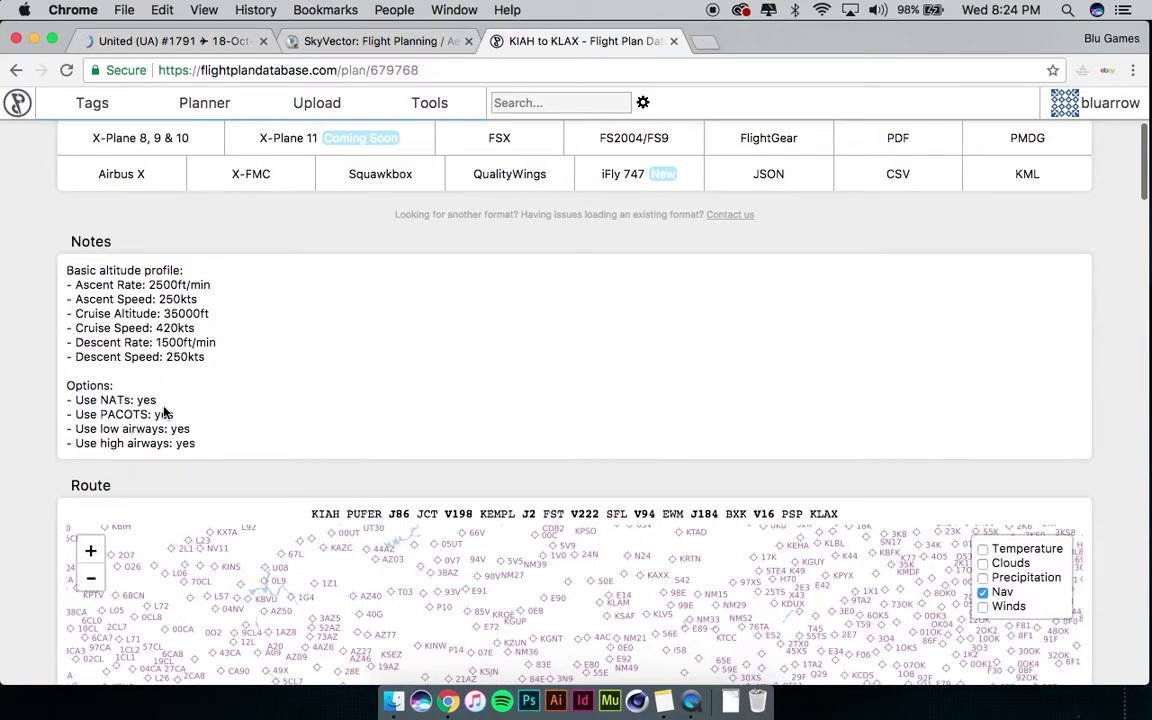
# Highlight the Route heading and the route string starting at KIAH, then clear it.
pyautogui.scroll(-15, 40, 537)
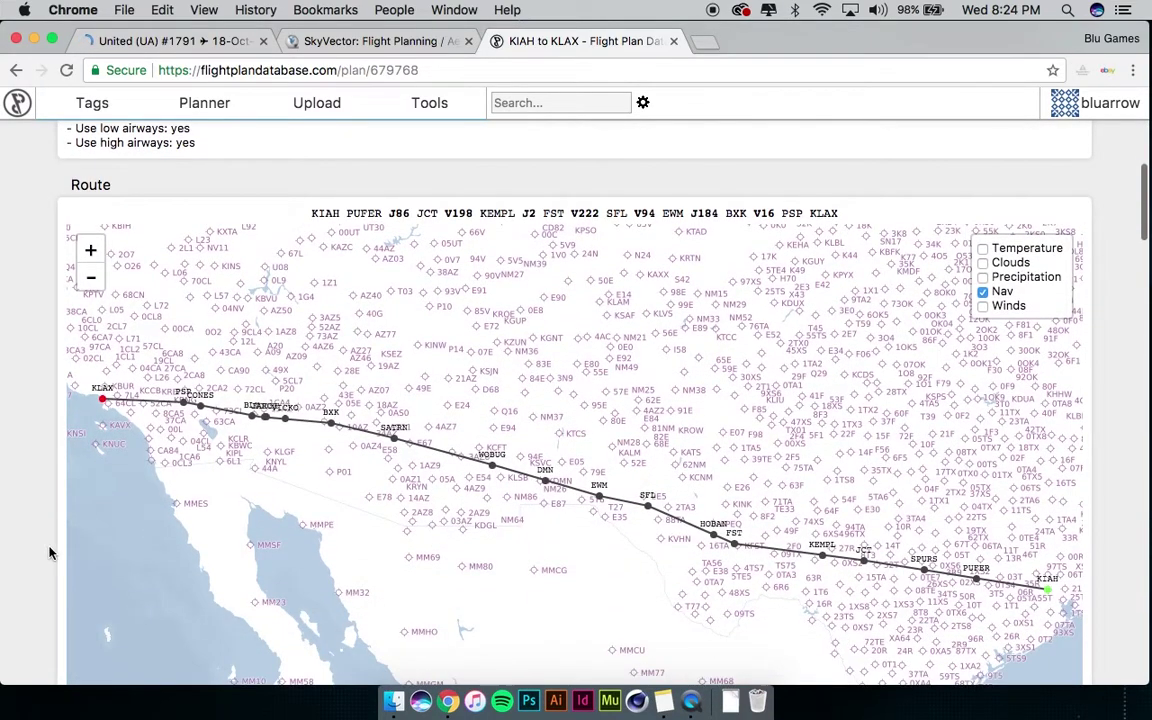
pyautogui.scroll(-1, 50, 550)
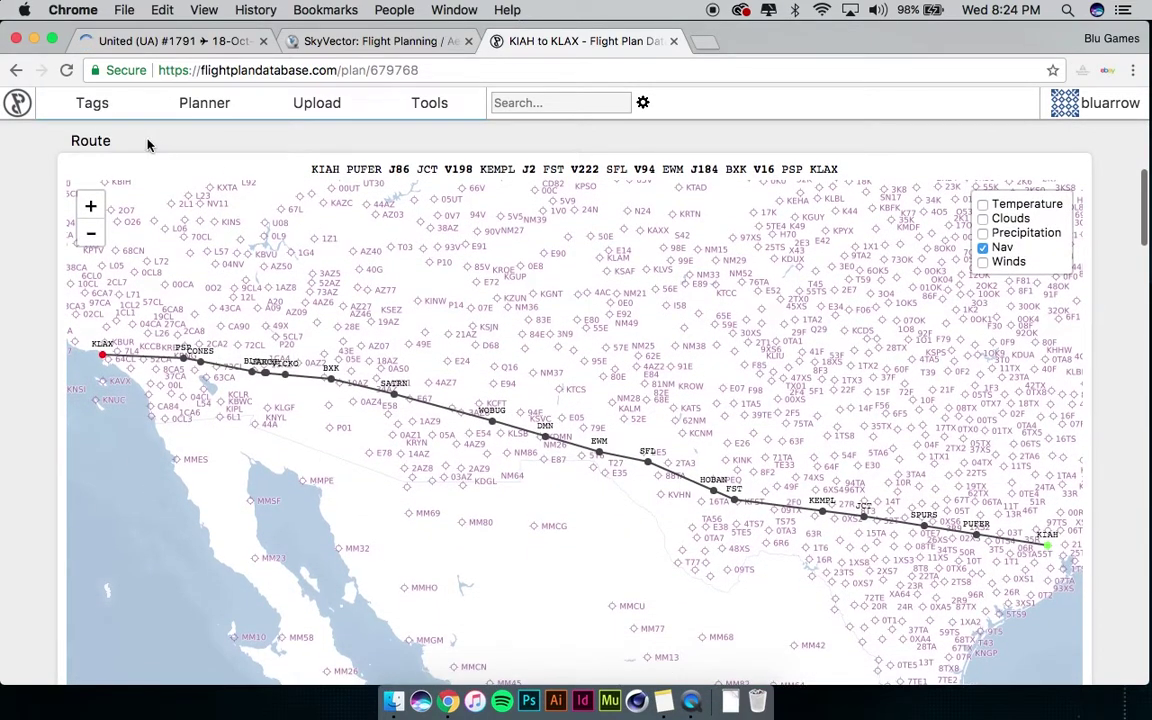
pyautogui.moveTo(113, 139); pyautogui.dragTo(72, 137)
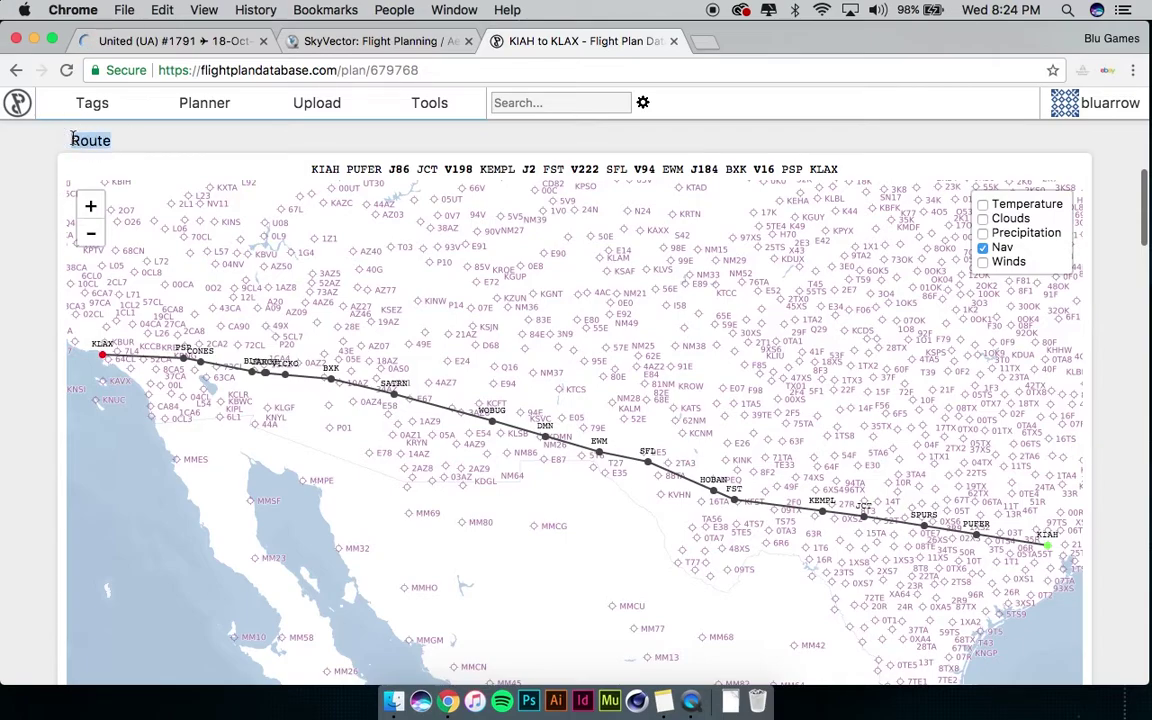
pyautogui.moveTo(298, 170); pyautogui.dragTo(843, 175)
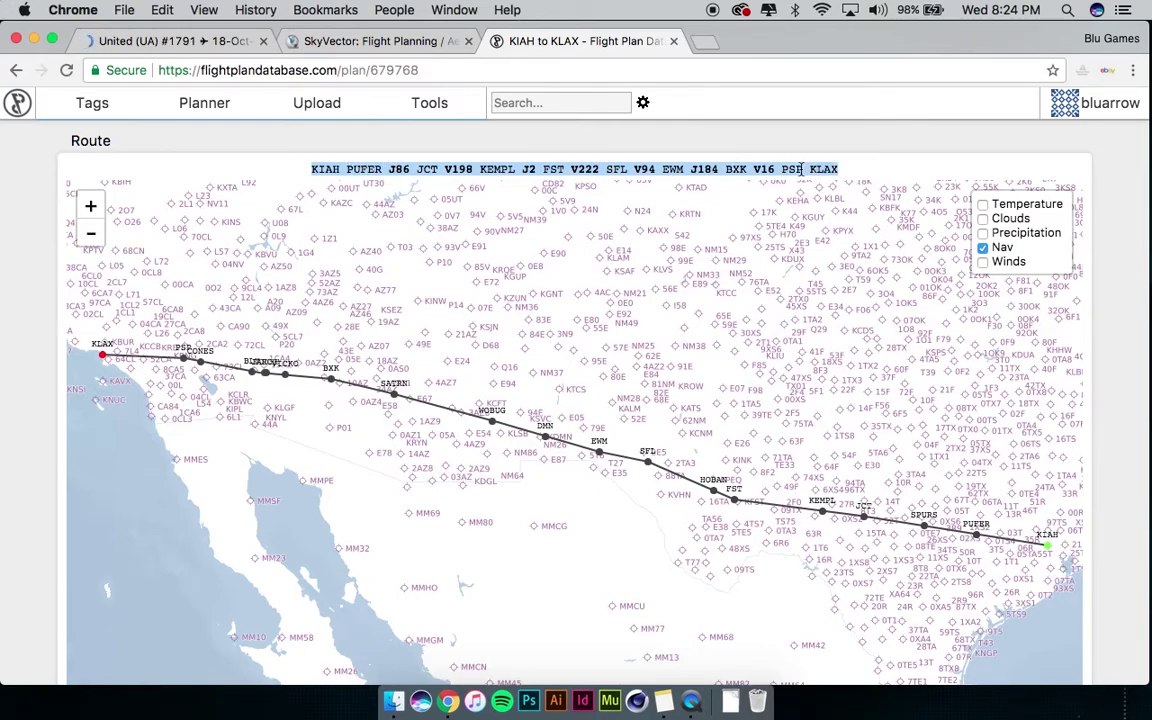
pyautogui.click(397, 169)
# Pick out airways J86, V198, V222 and V94, then select the full KIAH–KLAX route.
pyautogui.doubleClick(399, 169)
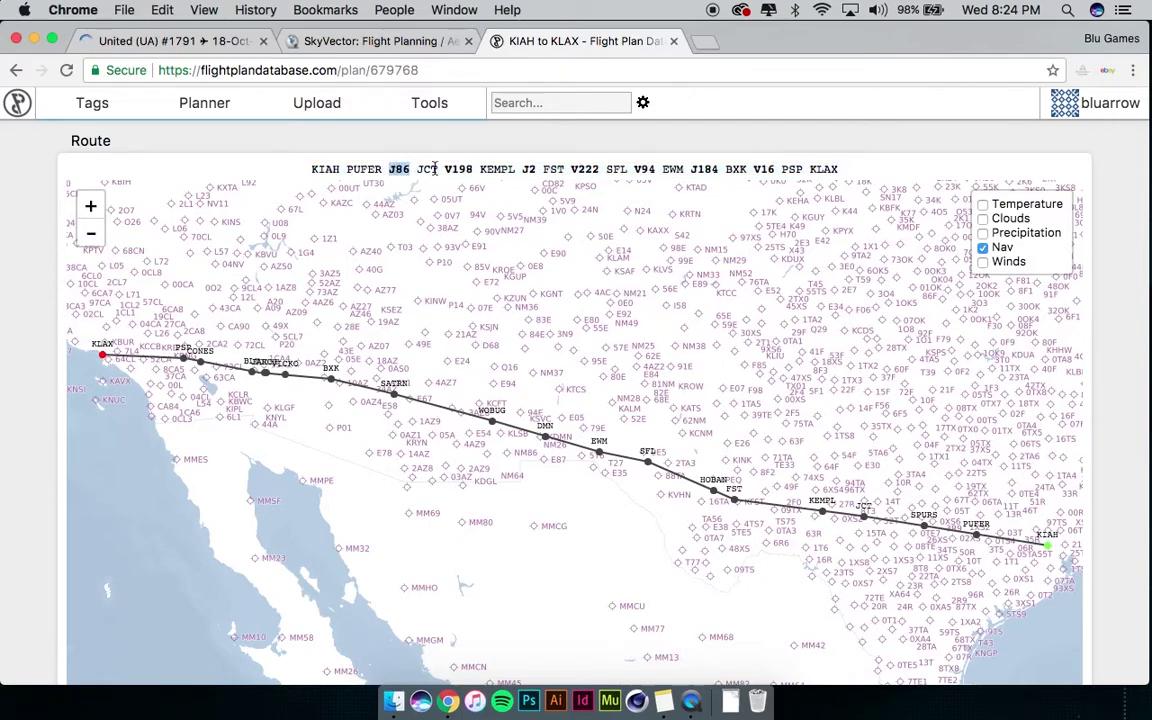
pyautogui.doubleClick(456, 169)
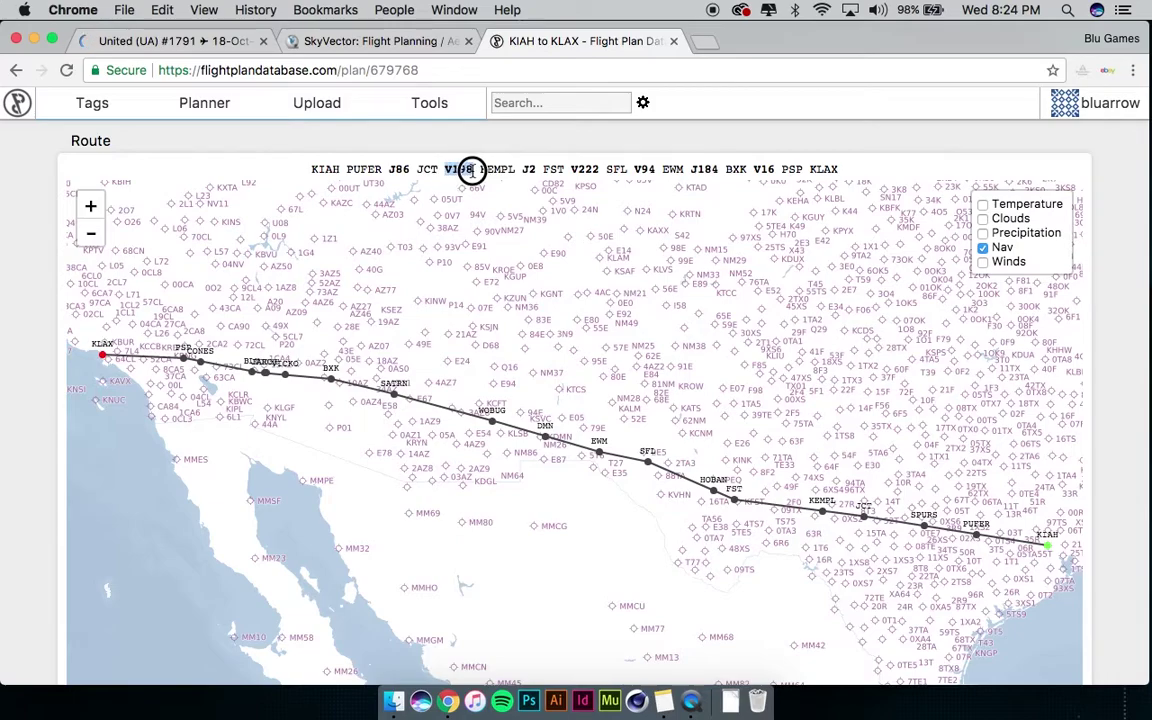
pyautogui.click(531, 169)
pyautogui.doubleClick(582, 169)
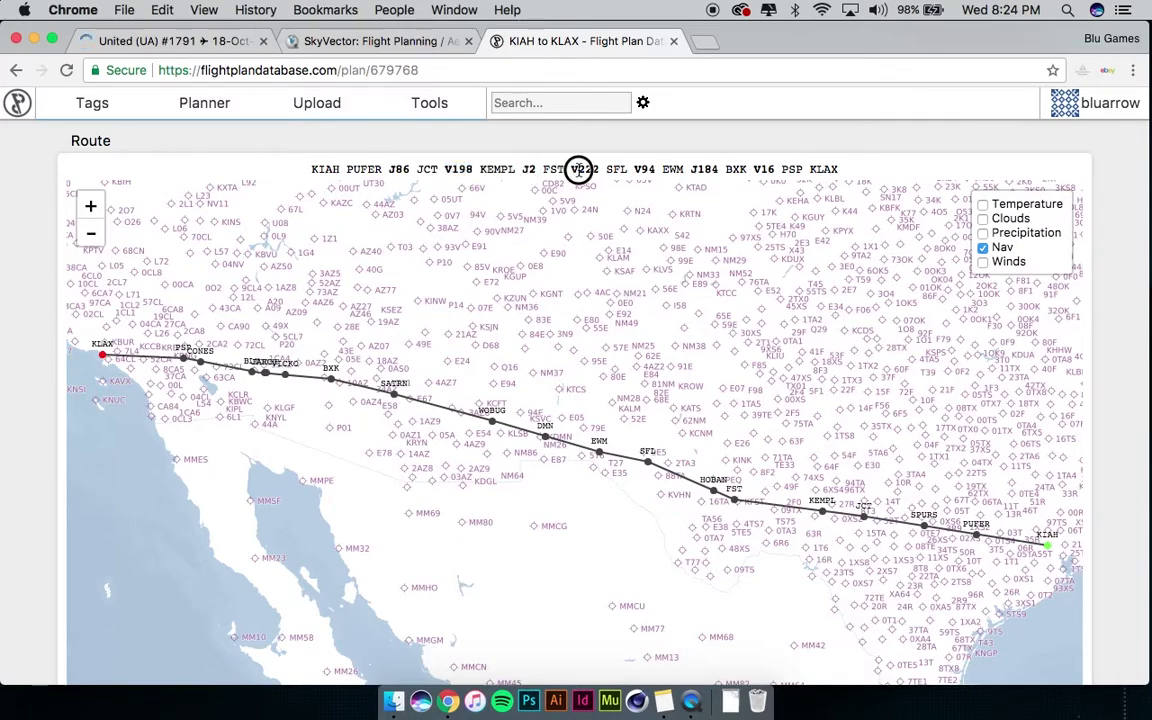
pyautogui.doubleClick(644, 169)
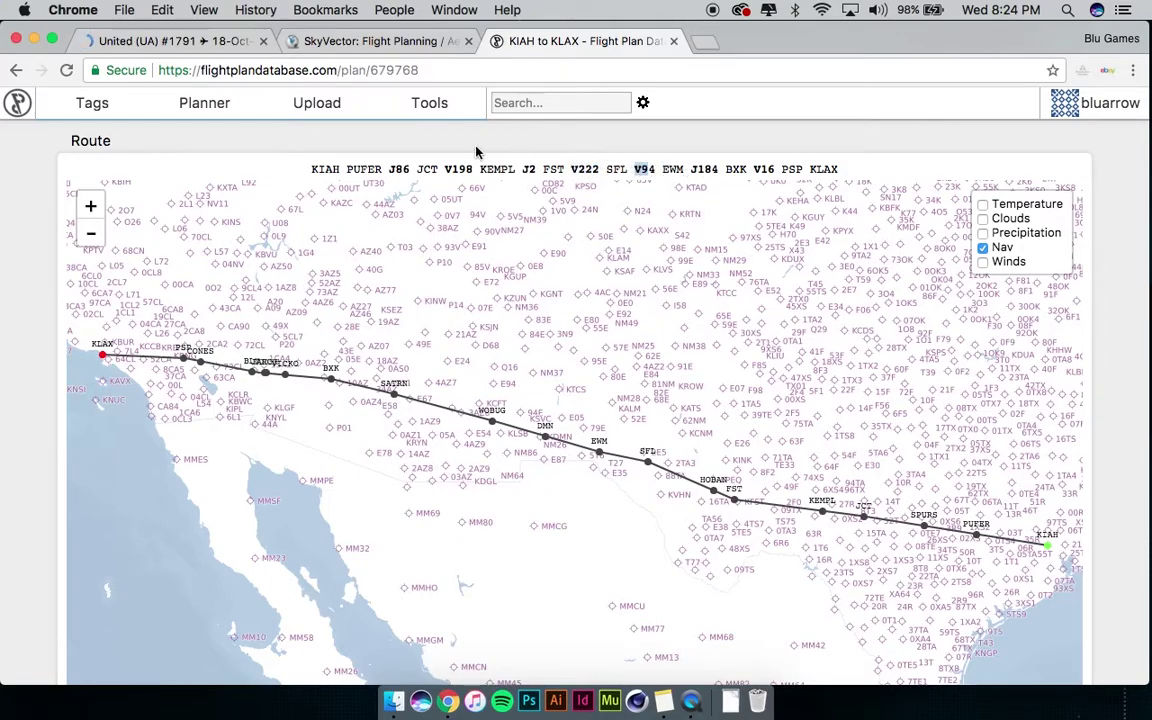
pyautogui.moveTo(311, 170); pyautogui.dragTo(855, 180)
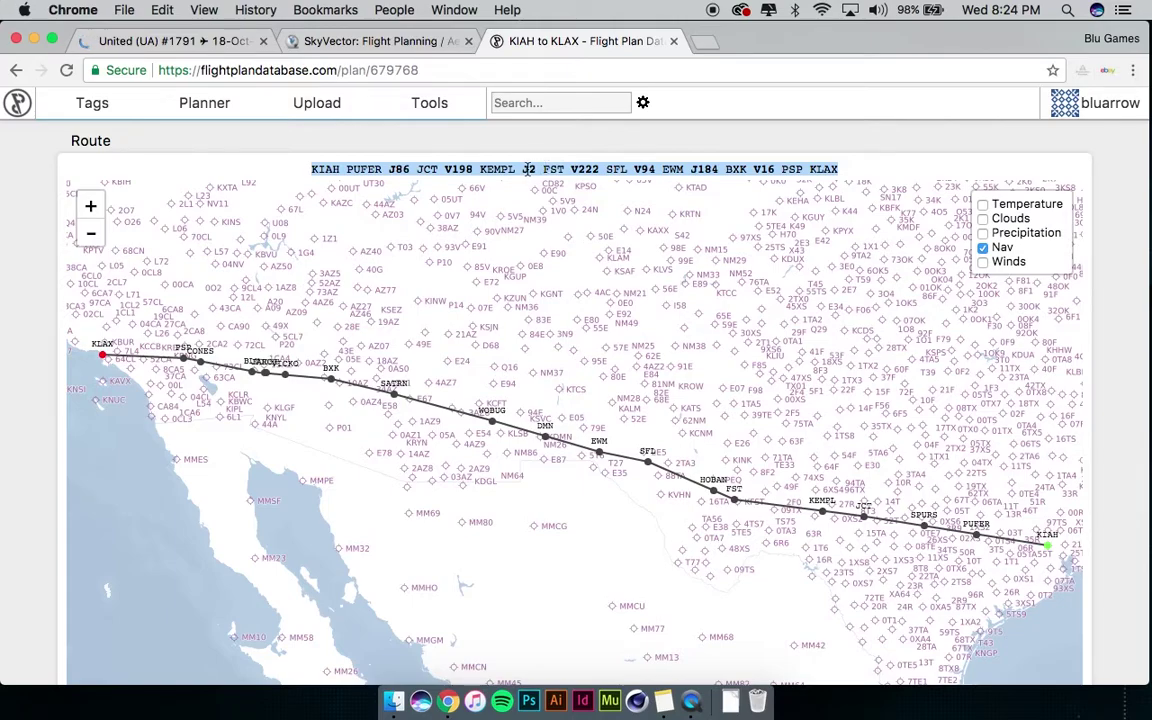
# Deselect the route and scroll past the route map to the waypoint table.
pyautogui.click(545, 169)
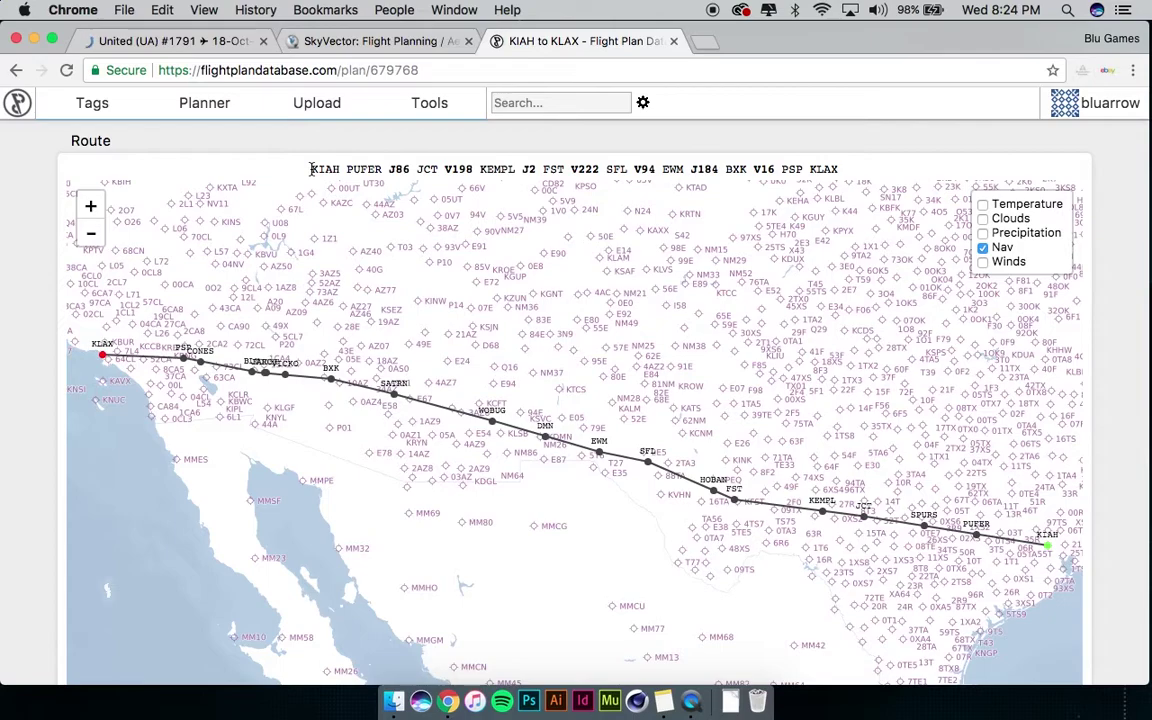
pyautogui.scroll(-2, 51, 453)
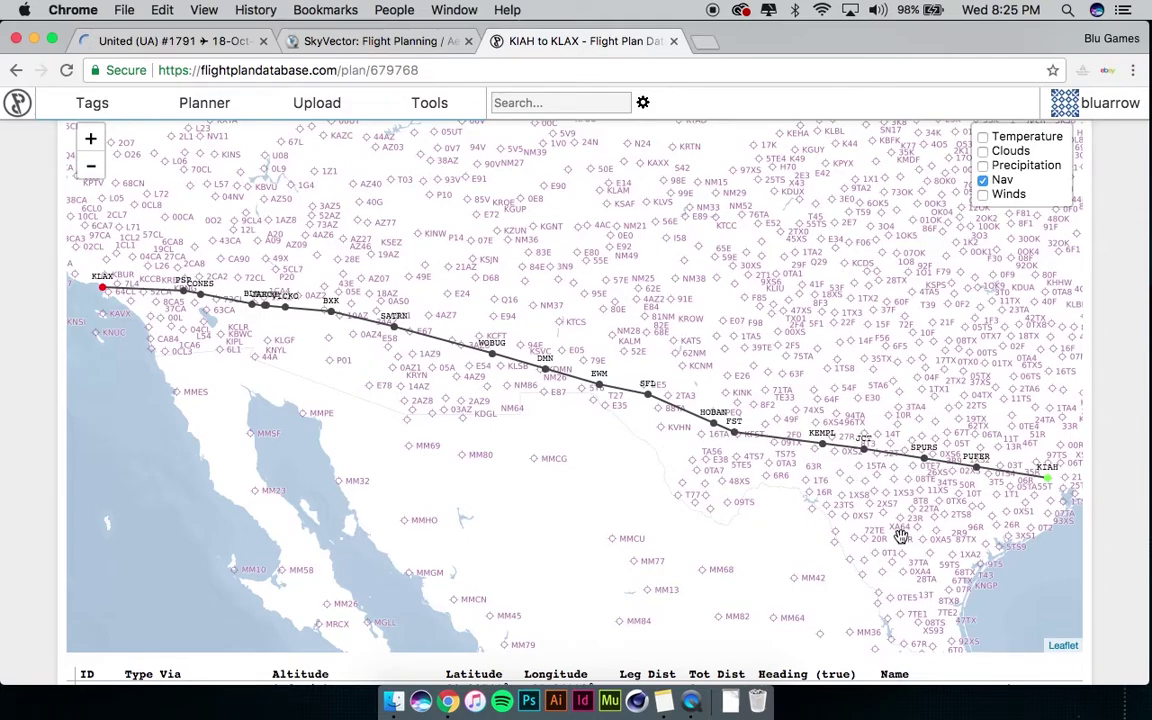
pyautogui.scroll(-2, 900, 536)
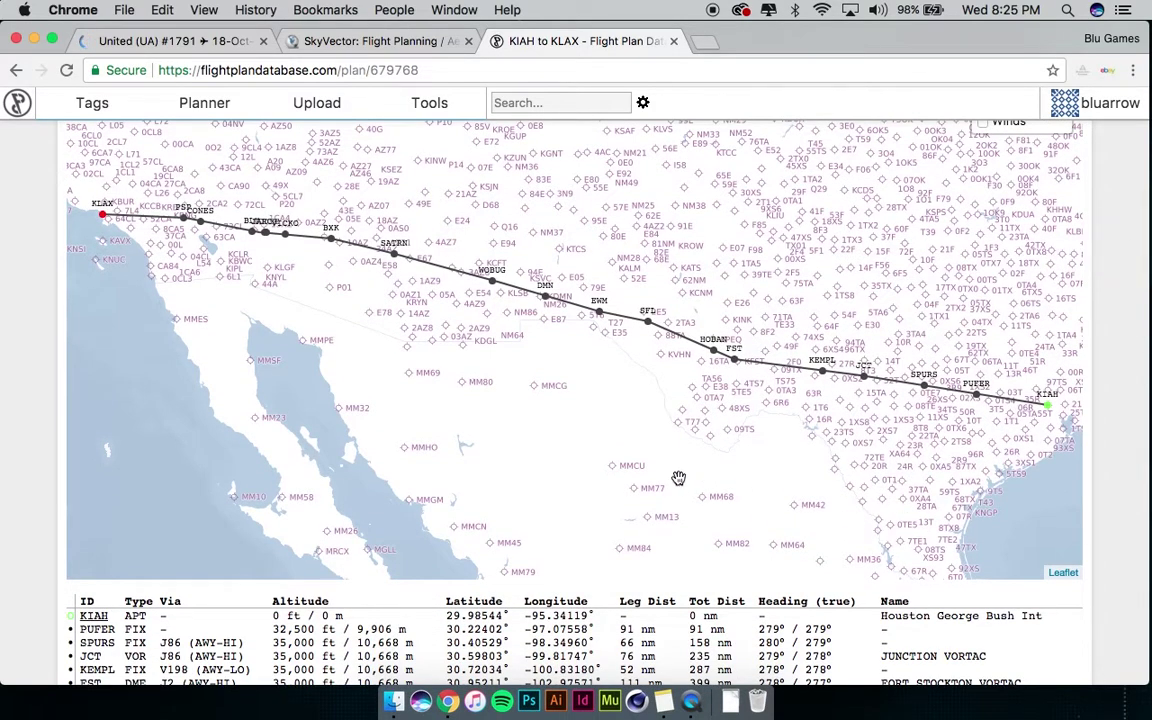
pyautogui.scroll(6, 42, 347)
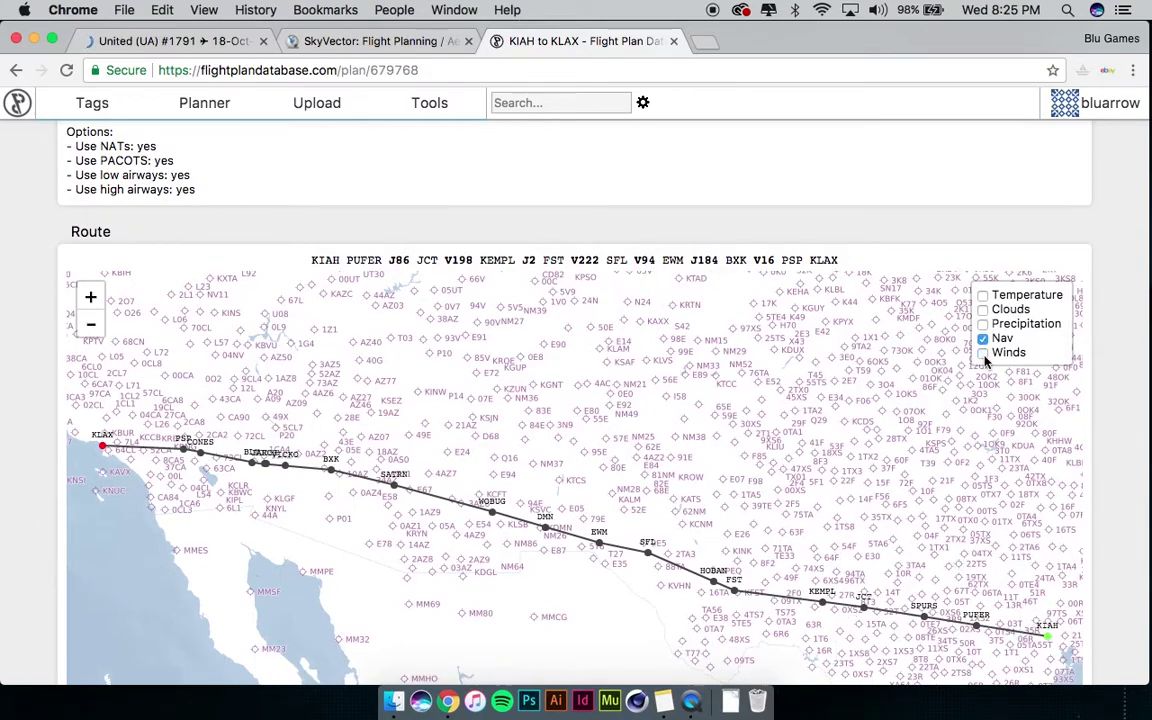
pyautogui.scroll(-4, 50, 490)
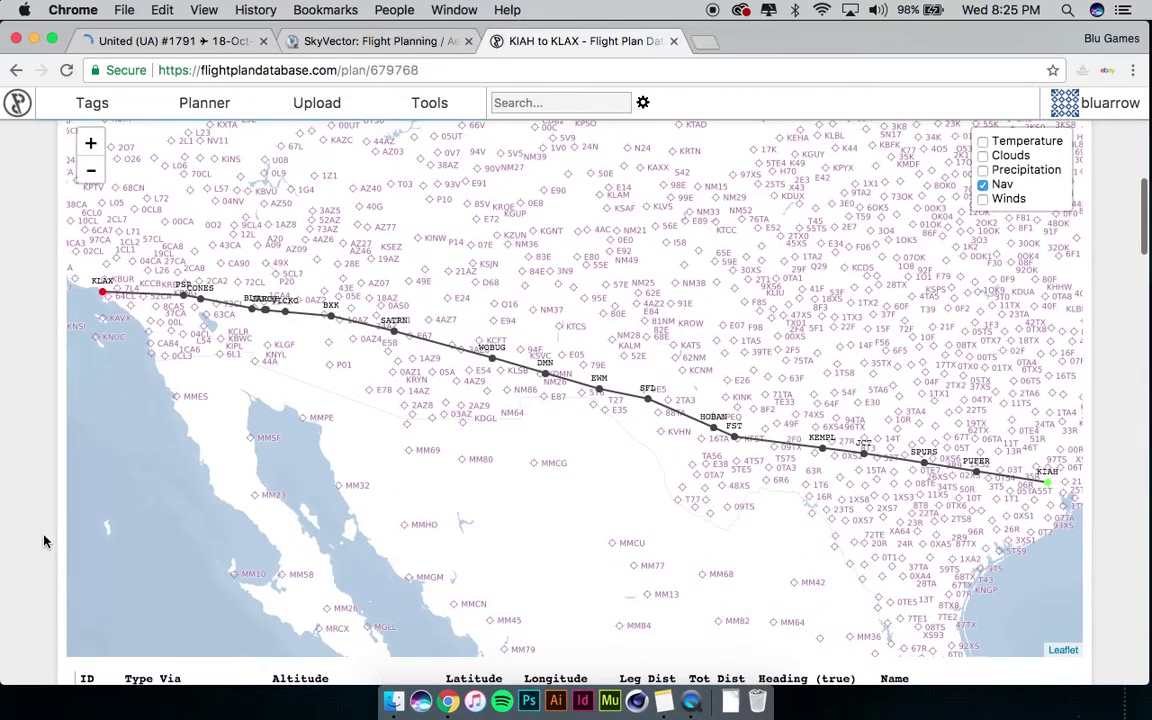
pyautogui.scroll(-10, 44, 541)
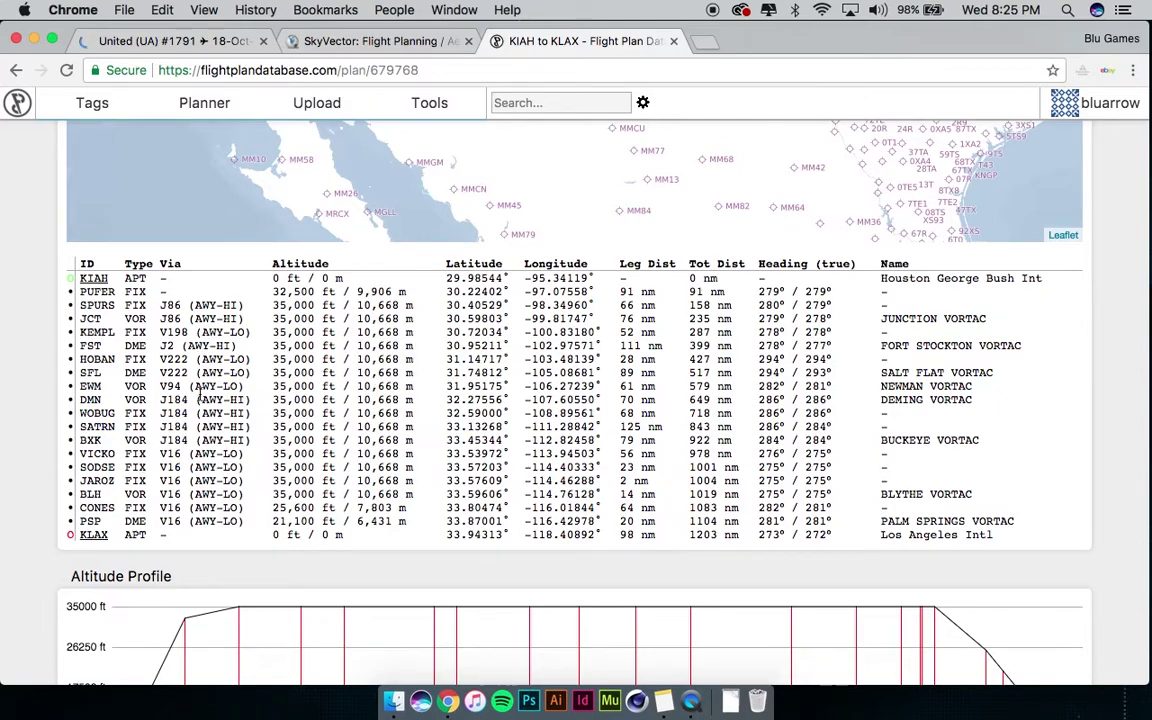
# Highlight the SFL, EWM and DMN waypoint rows, then scroll to the Altitude Profile chart.
pyautogui.scroll(-1, 200, 398)
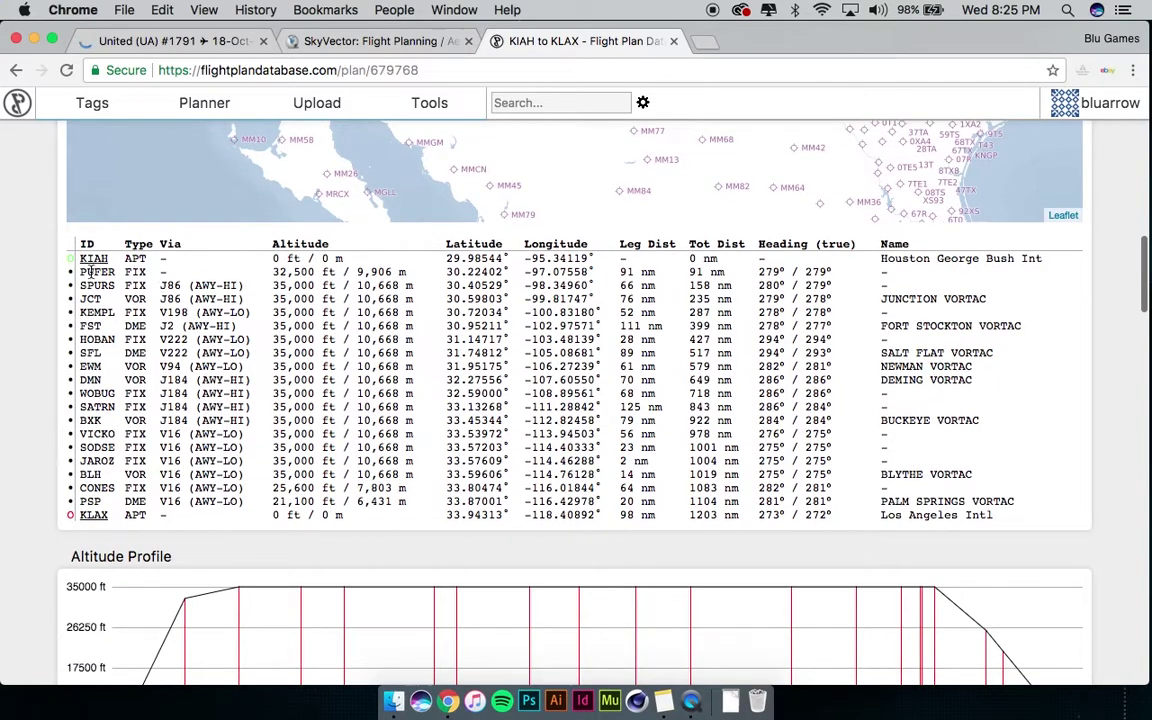
pyautogui.moveTo(125, 352); pyautogui.dragTo(147, 396)
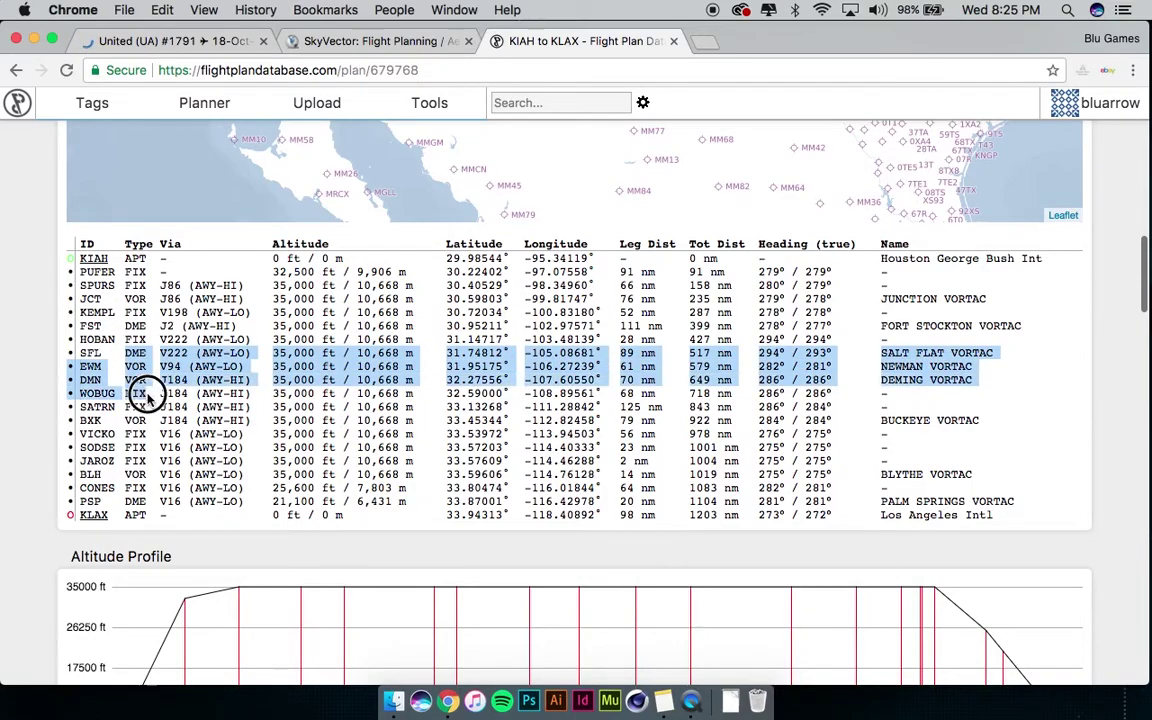
pyautogui.click(136, 395)
pyautogui.scroll(-5, 337, 437)
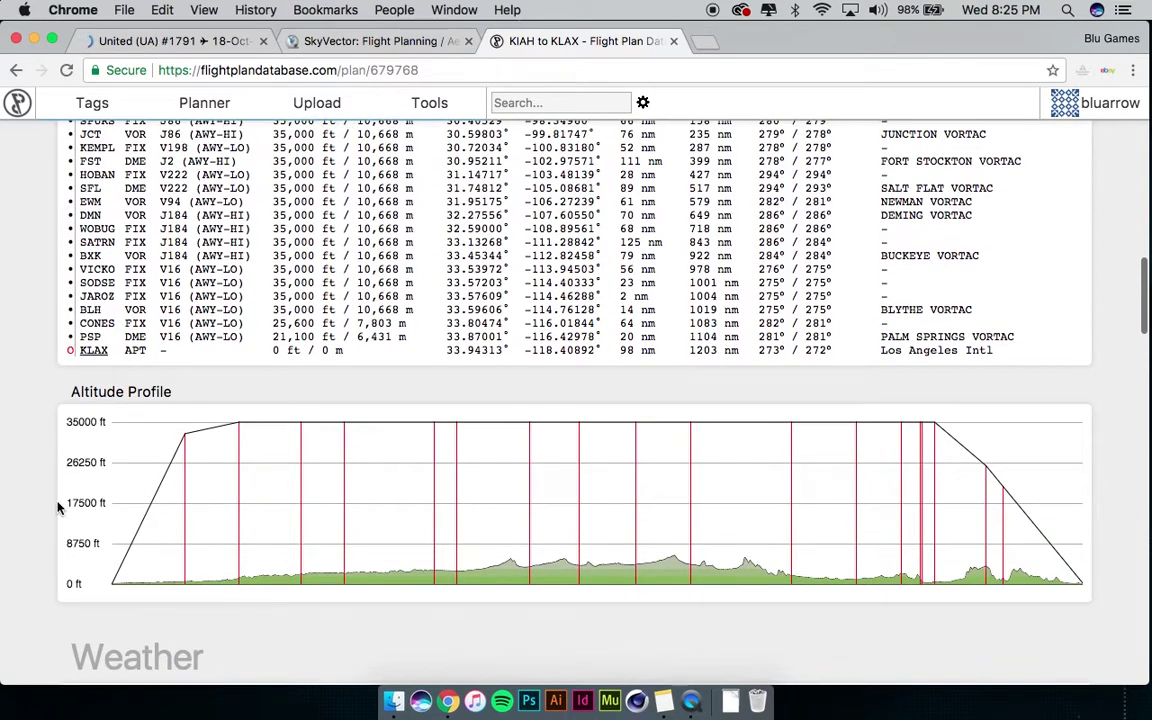
pyautogui.scroll(-1, 40, 530)
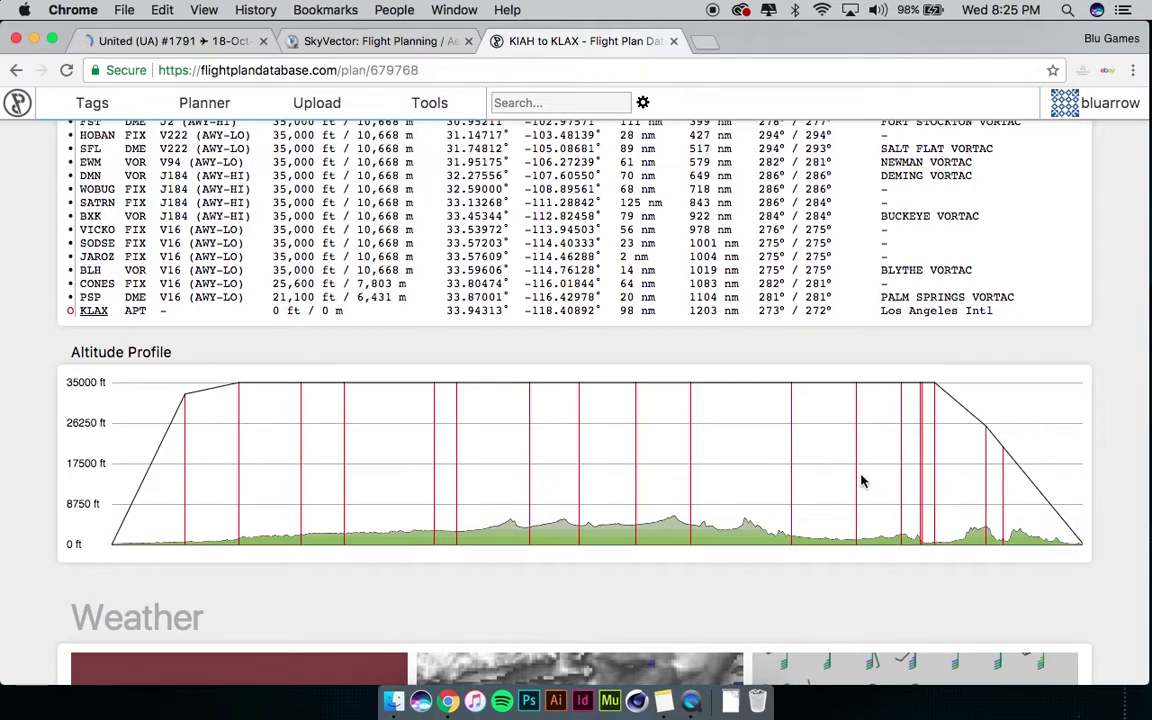
# Scroll to the KIAH departure section and highlight its elevation and runway count.
pyautogui.scroll(-4, 710, 498)
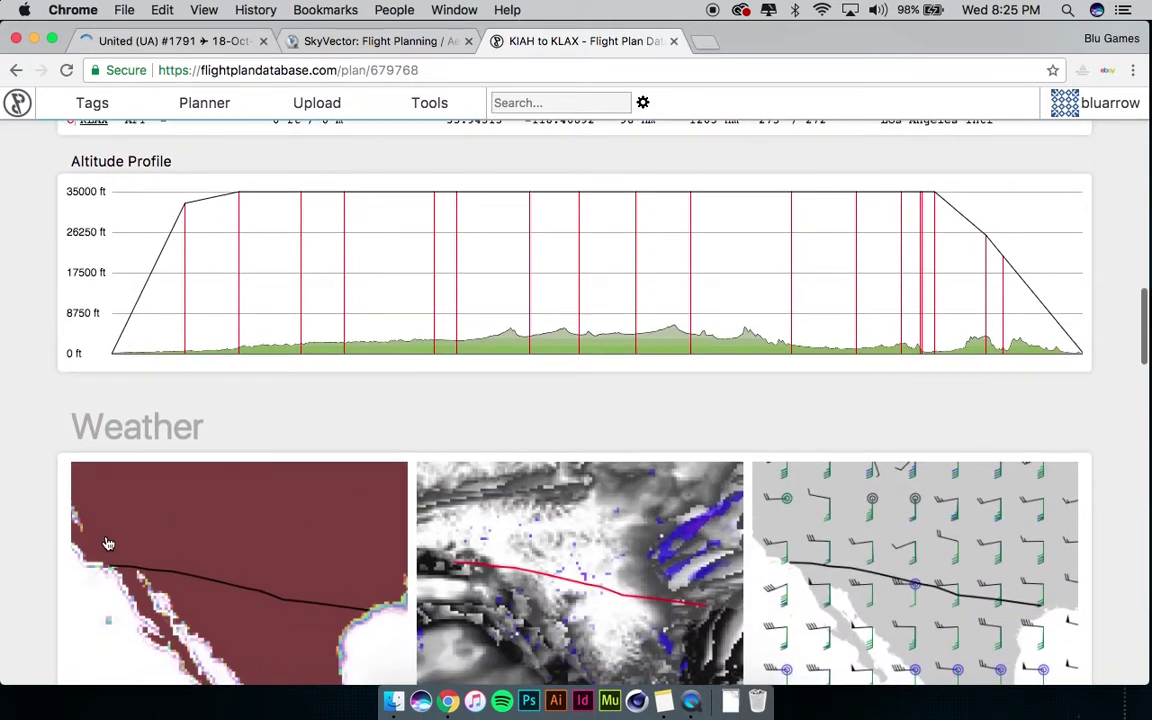
pyautogui.scroll(-8, 77, 557)
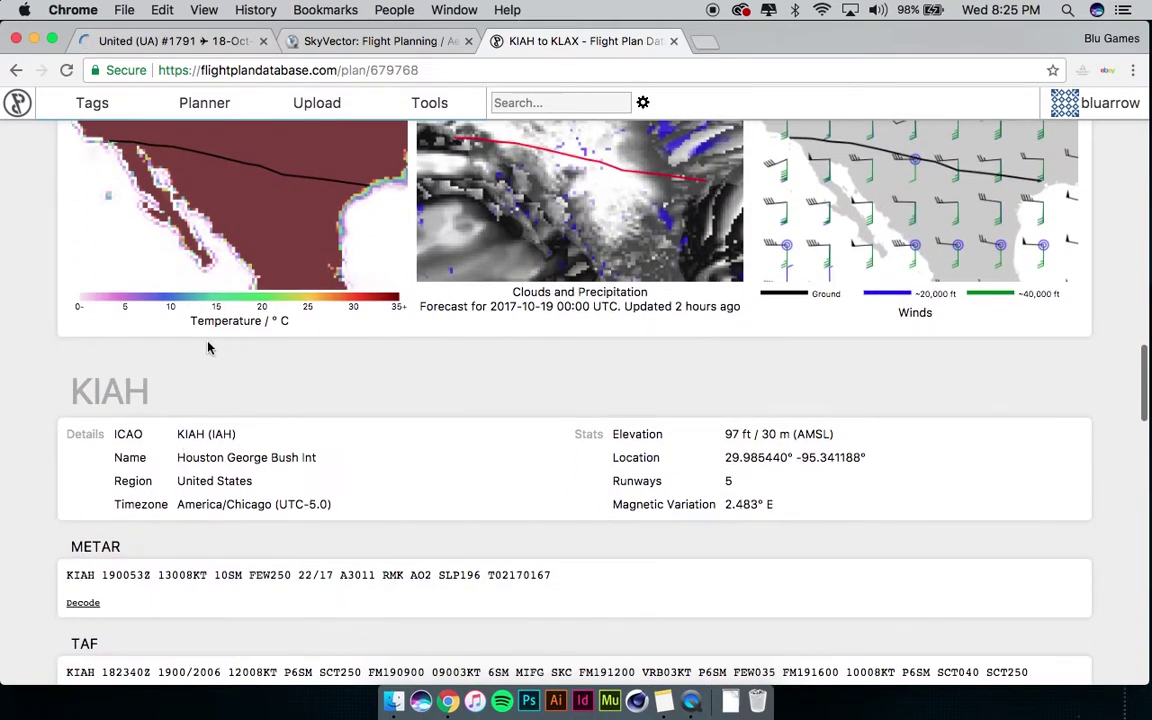
pyautogui.scroll(-2, 208, 347)
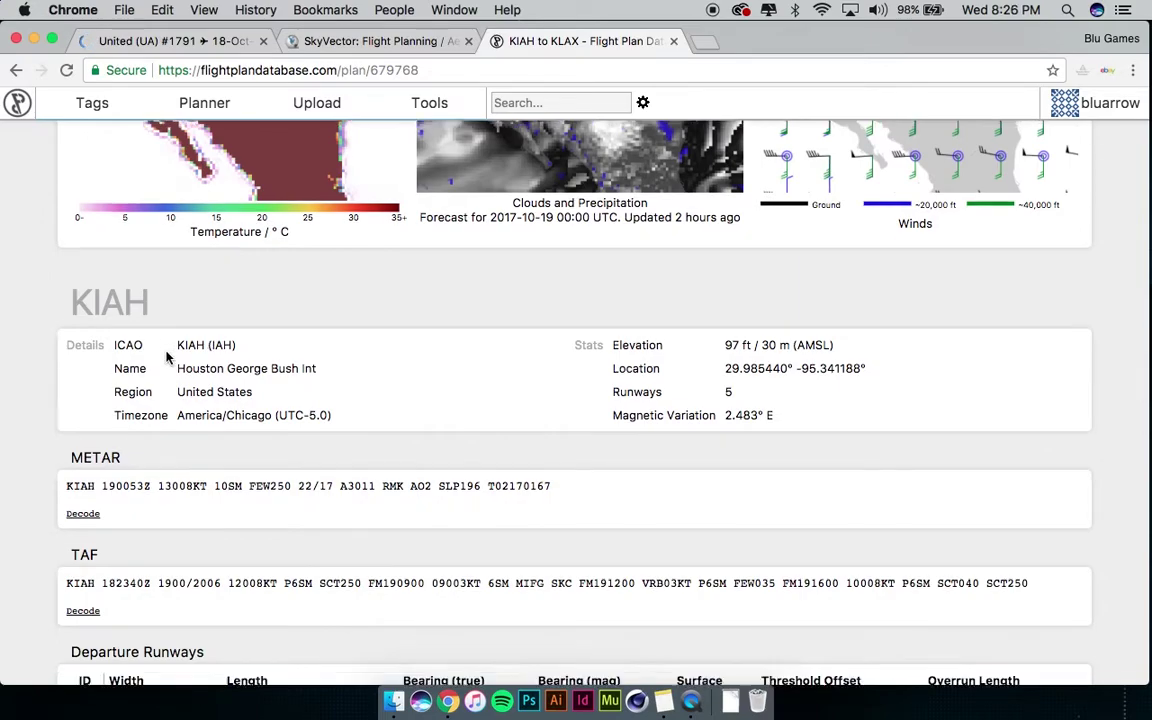
pyautogui.scroll(-2, 167, 357)
pyautogui.scroll(-1, 164, 300)
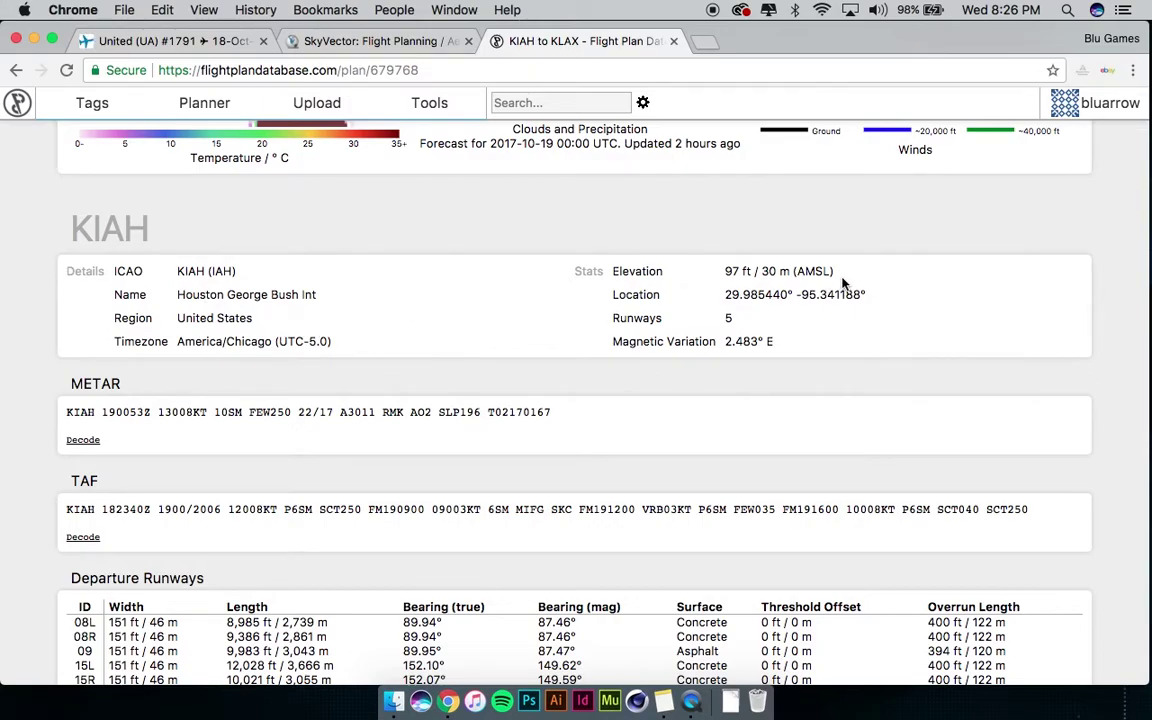
pyautogui.tripleClick(718, 271)
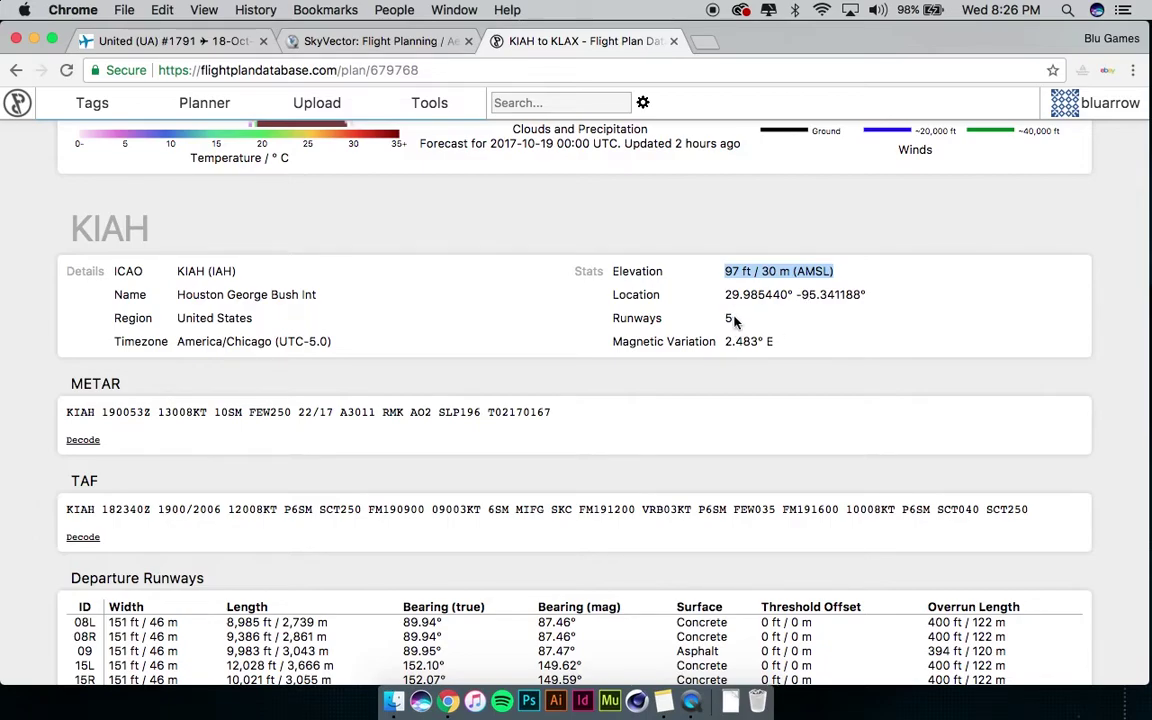
pyautogui.doubleClick(733, 319)
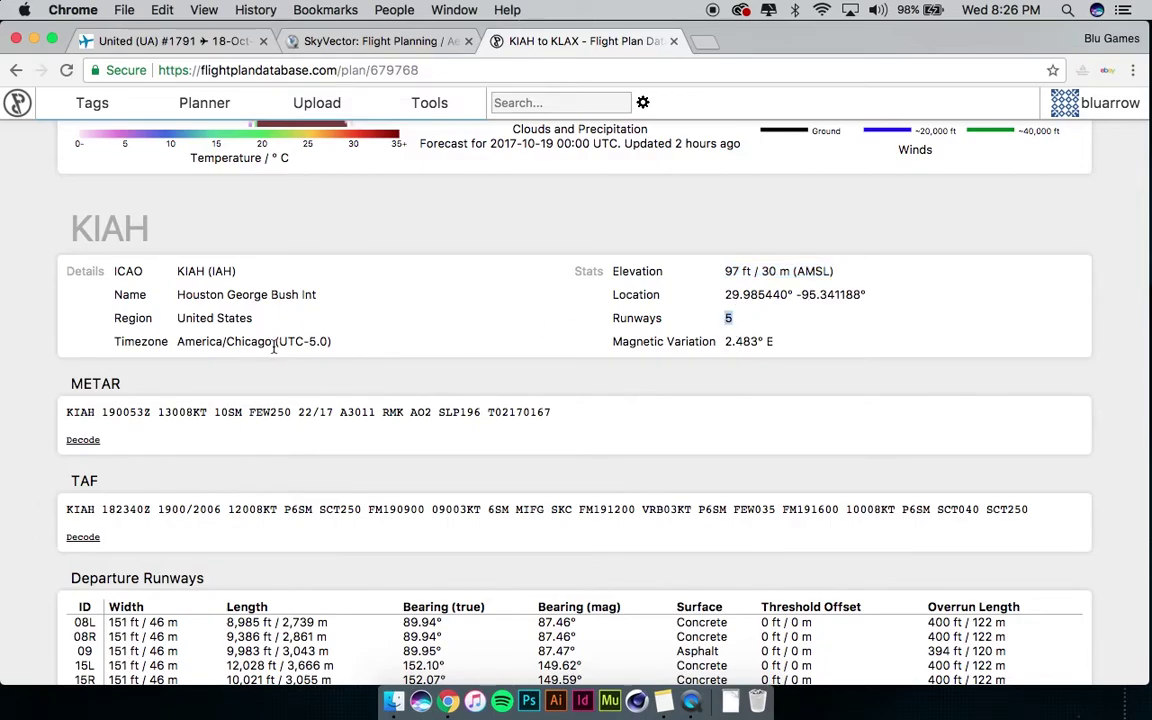
# Highlight the KIAH METAR text, then scroll down to the KLAX destination section.
pyautogui.scroll(-2, 156, 340)
pyautogui.moveTo(66, 338); pyautogui.dragTo(548, 341)
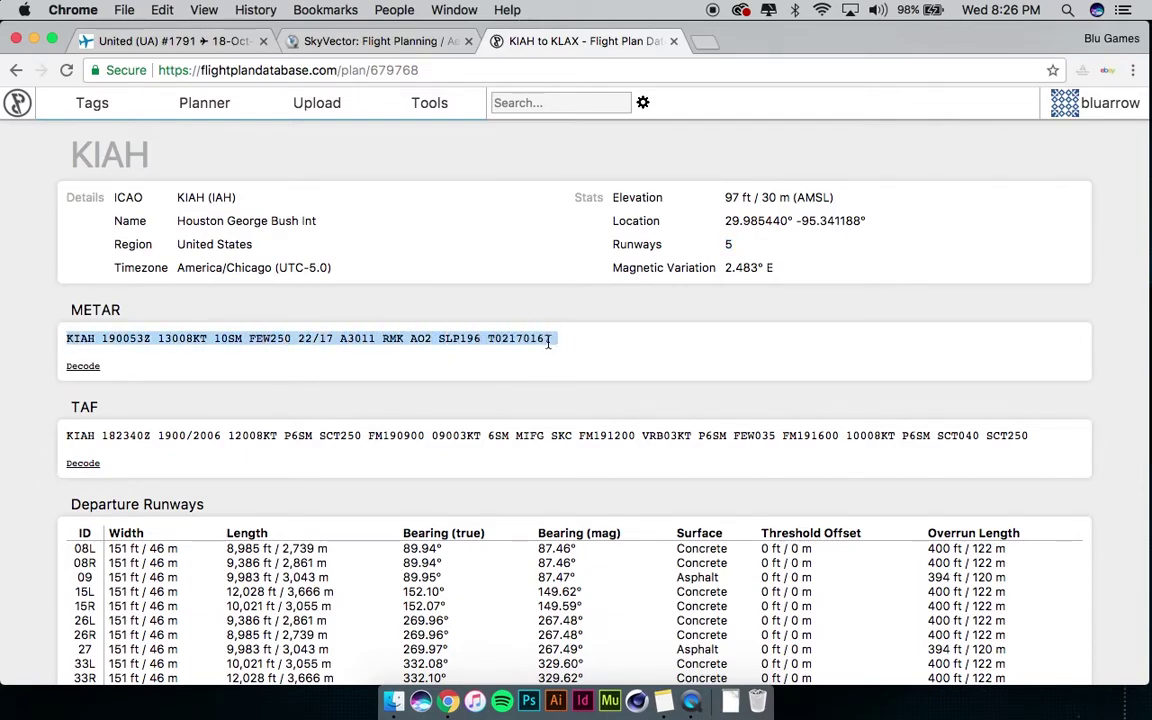
pyautogui.click(116, 338)
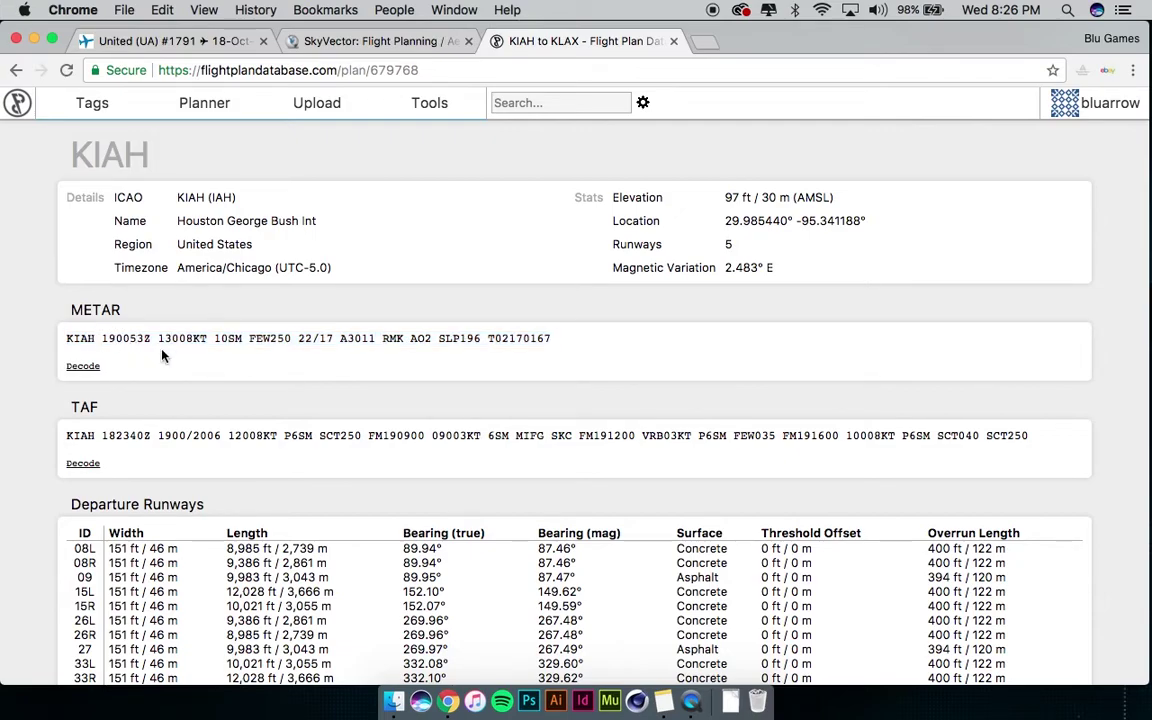
pyautogui.scroll(-2, 168, 357)
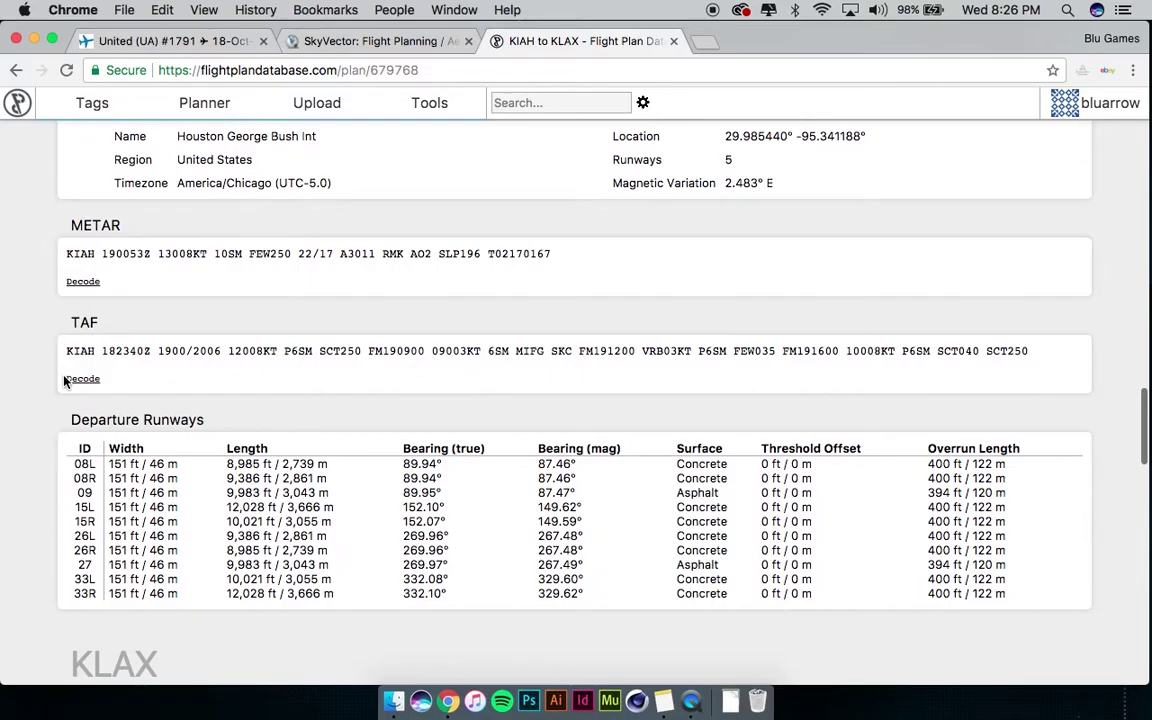
pyautogui.scroll(-10, 65, 380)
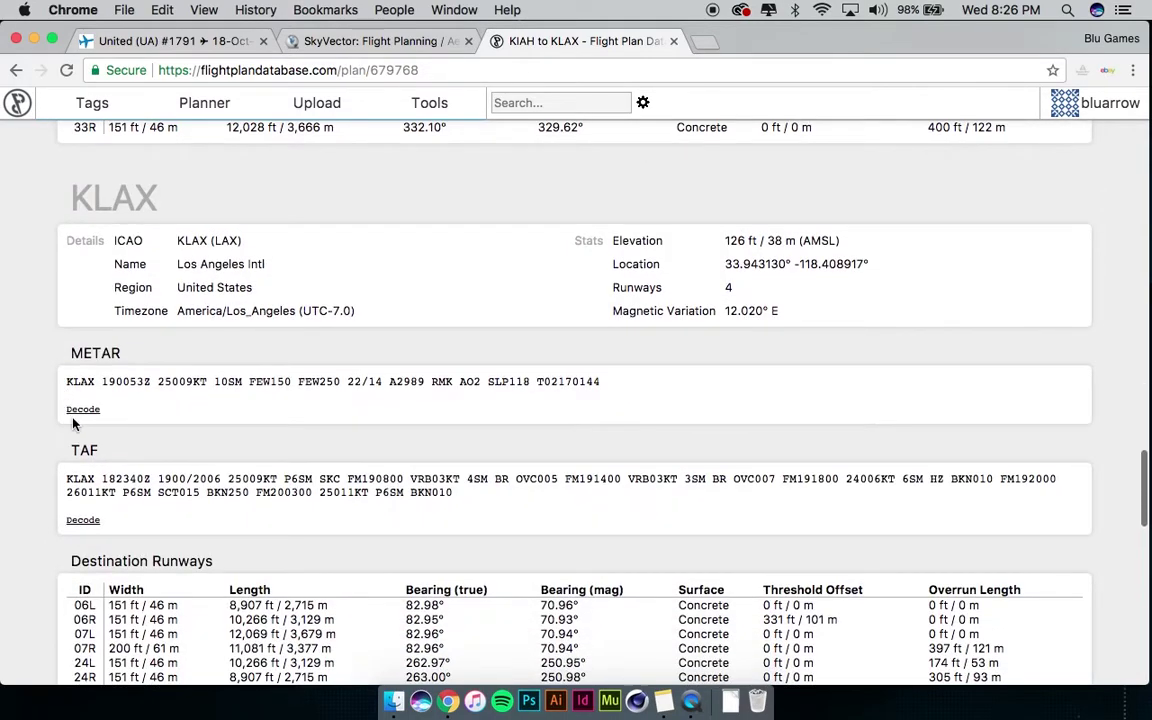
# Scroll through KLAX Approach Navaids and Popular Alternatives, then back to the waypoint table.
pyautogui.scroll(-6, 73, 424)
pyautogui.scroll(-10, 58, 525)
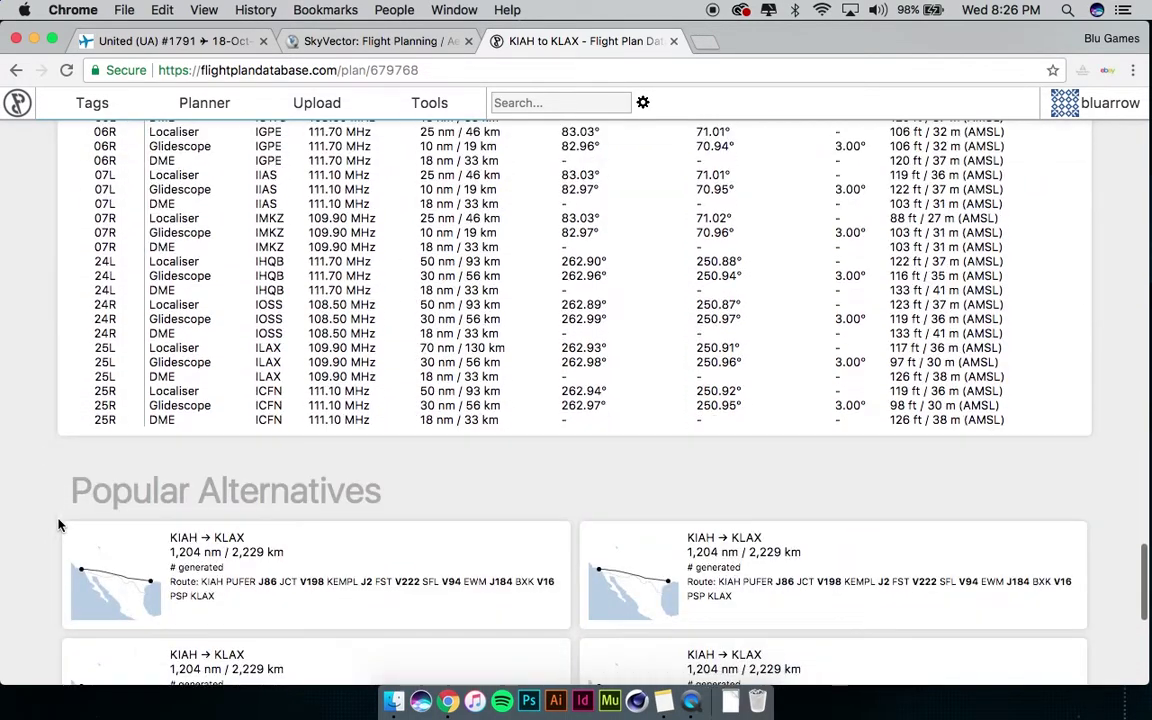
pyautogui.scroll(4, 58, 525)
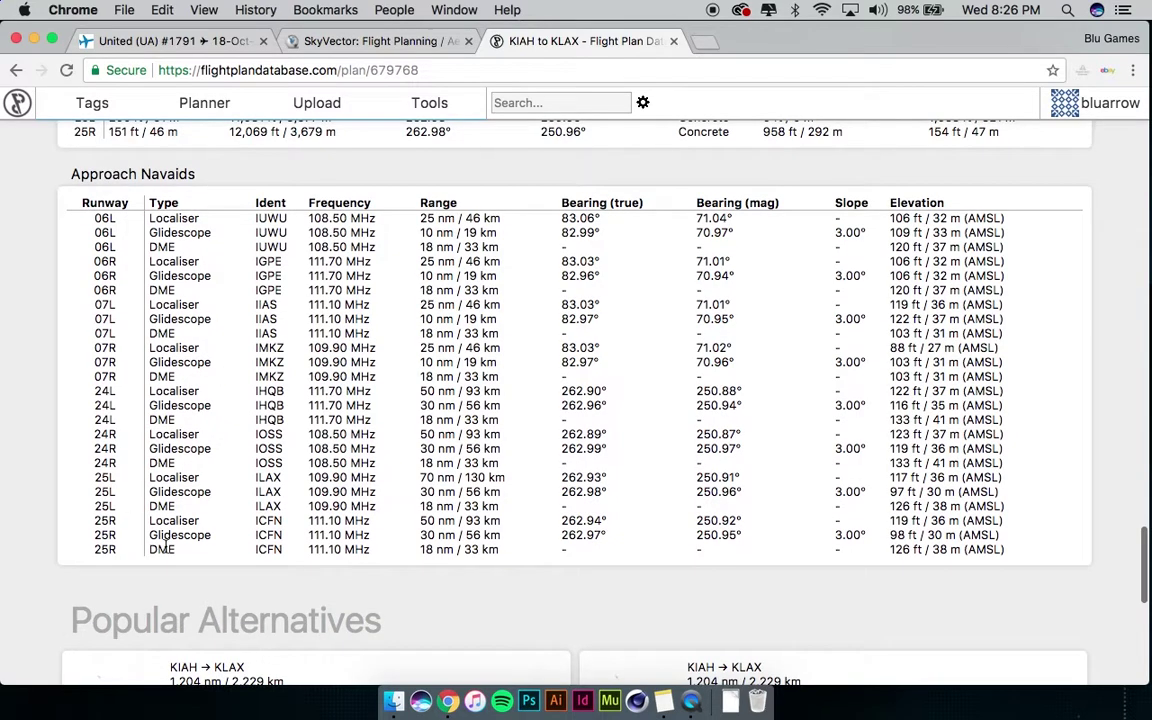
pyautogui.scroll(-9, 162, 549)
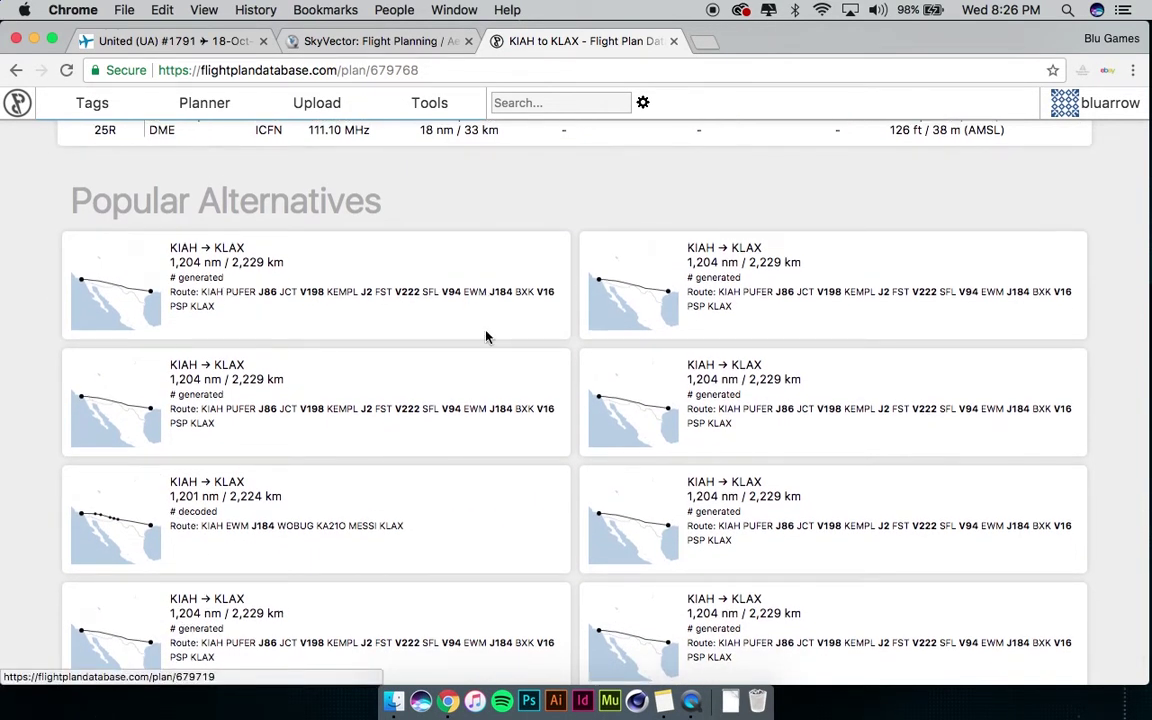
pyautogui.scroll(-1, 486, 337)
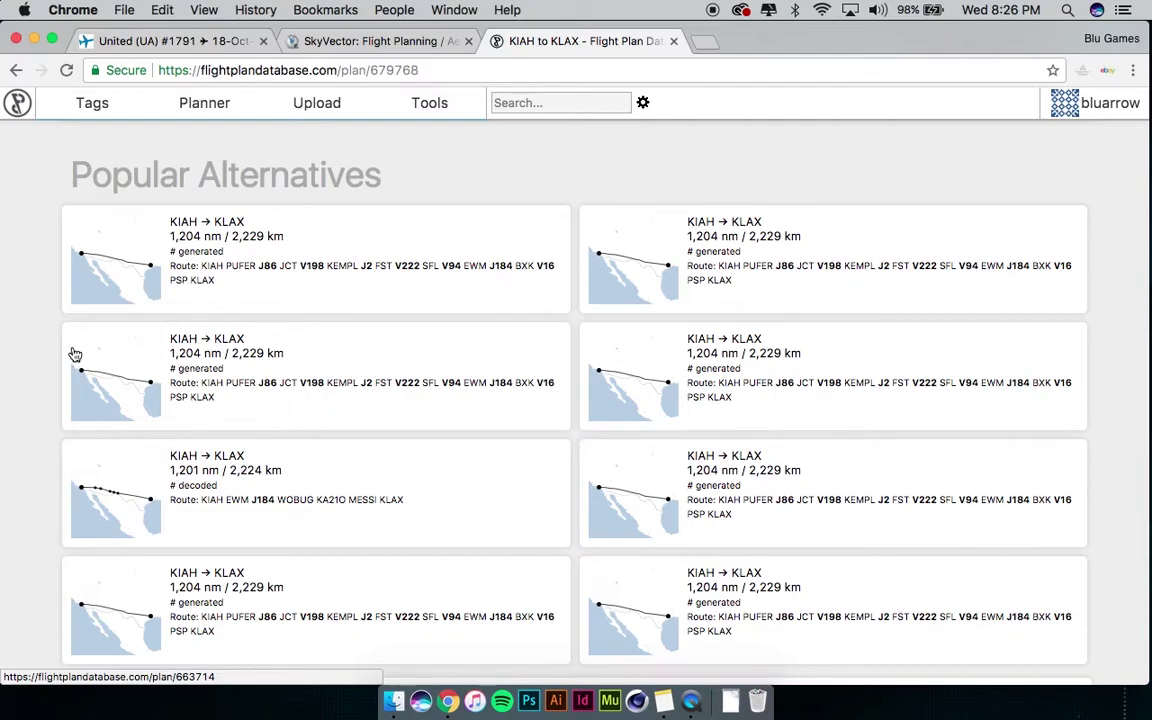
pyautogui.scroll(2, 568, 386)
pyautogui.scroll(15, 216, 296)
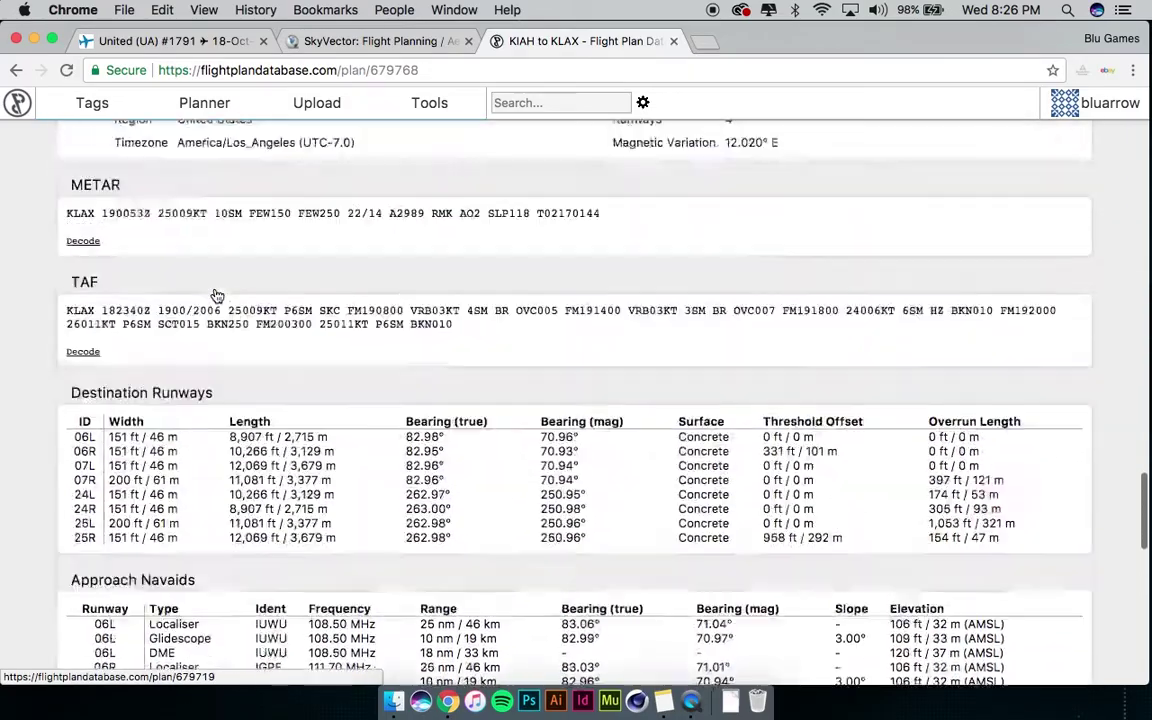
pyautogui.scroll(20, 216, 296)
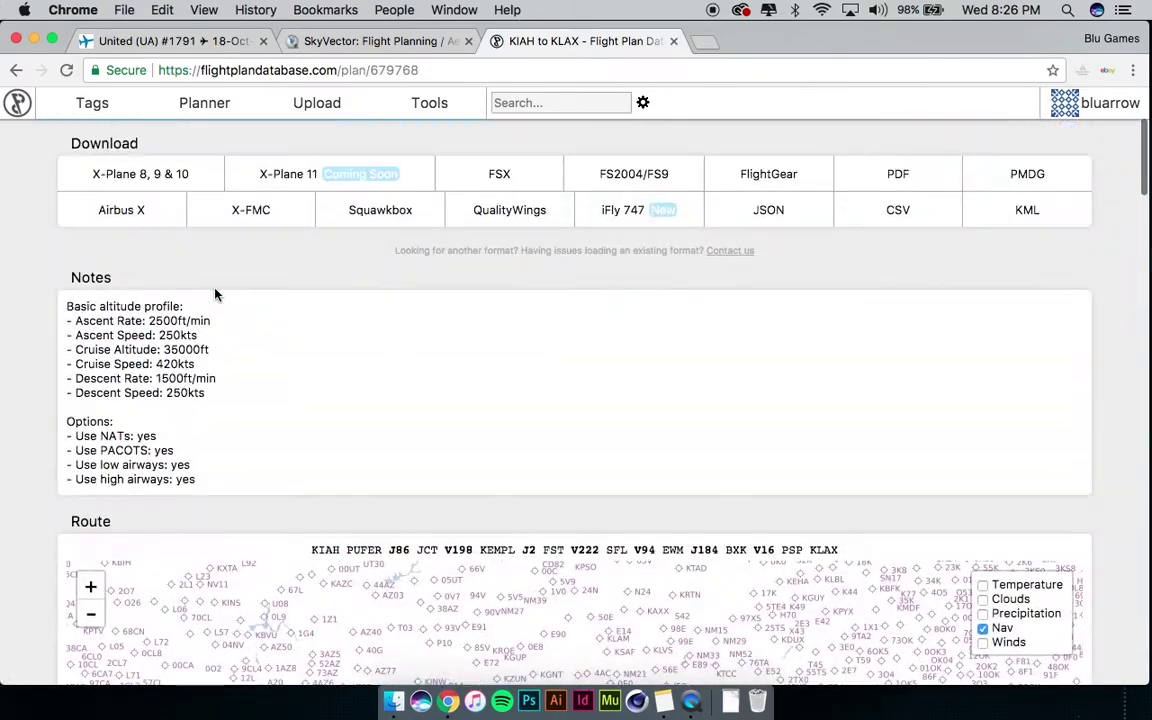
# Select along the route string, scroll up to the KIAH → KLAX summary, and open a blank tab.
pyautogui.scroll(-3, 214, 294)
pyautogui.moveTo(840, 393)
pyautogui.mouseDown()
pyautogui.moveTo(347, 378)
pyautogui.moveTo(311, 393)
pyautogui.moveTo(845, 393)
pyautogui.mouseUp()
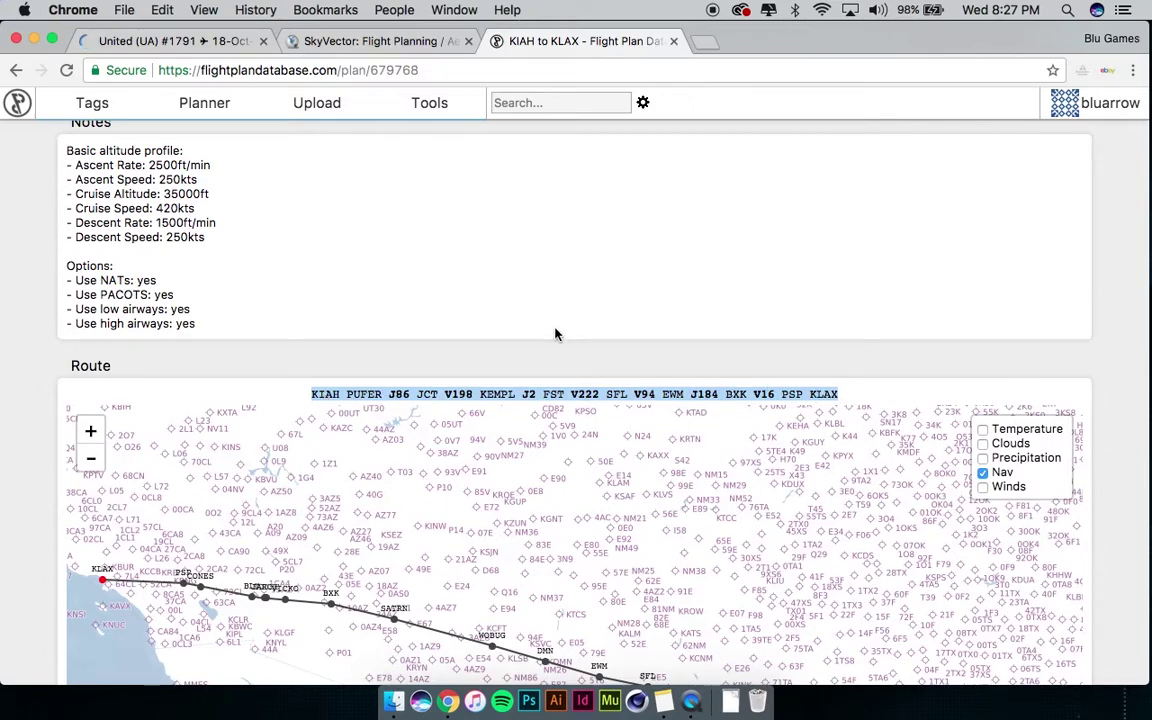
pyautogui.scroll(5, 55, 368)
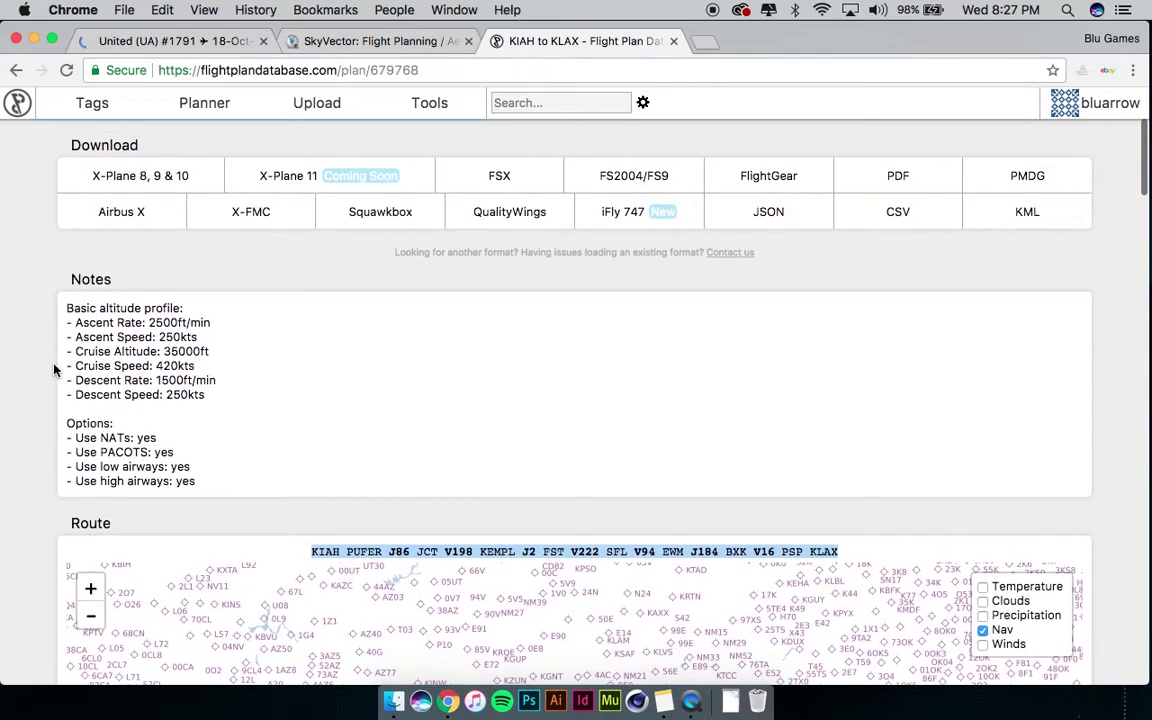
pyautogui.scroll(3, 55, 370)
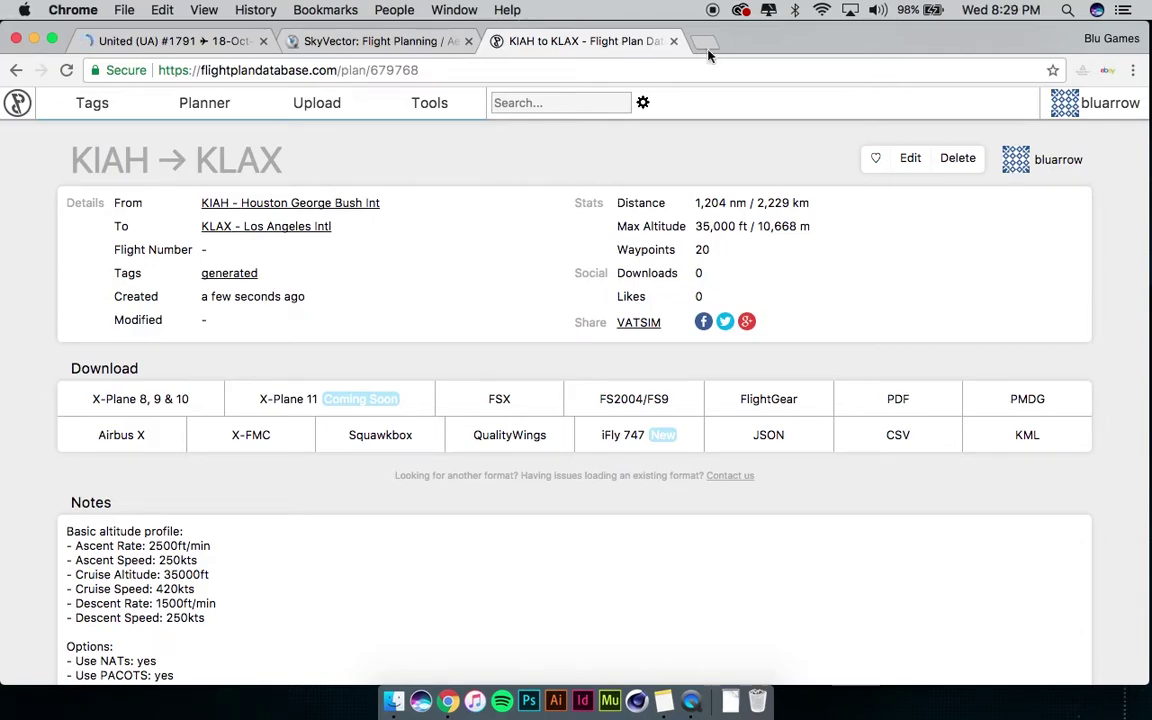
pyautogui.click(705, 41)
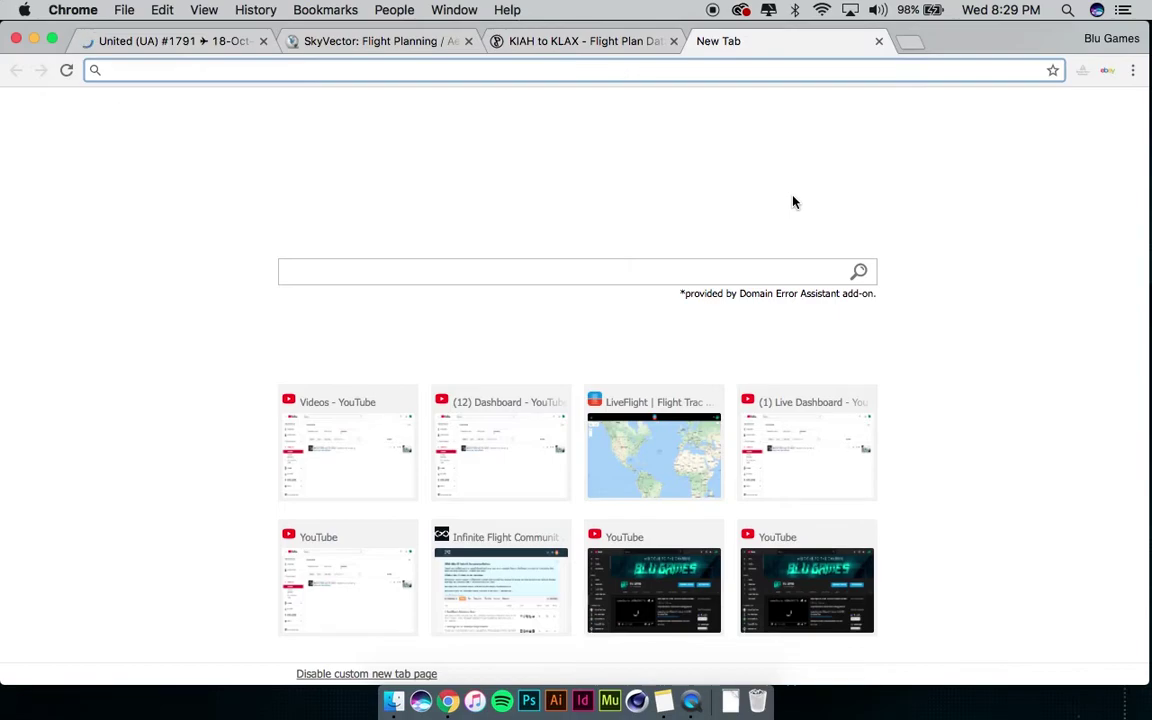
# Go to onlineflightplanner.org in the new tab, entering 'Onlineflight' in the address bar.
pyautogui.write('Online')
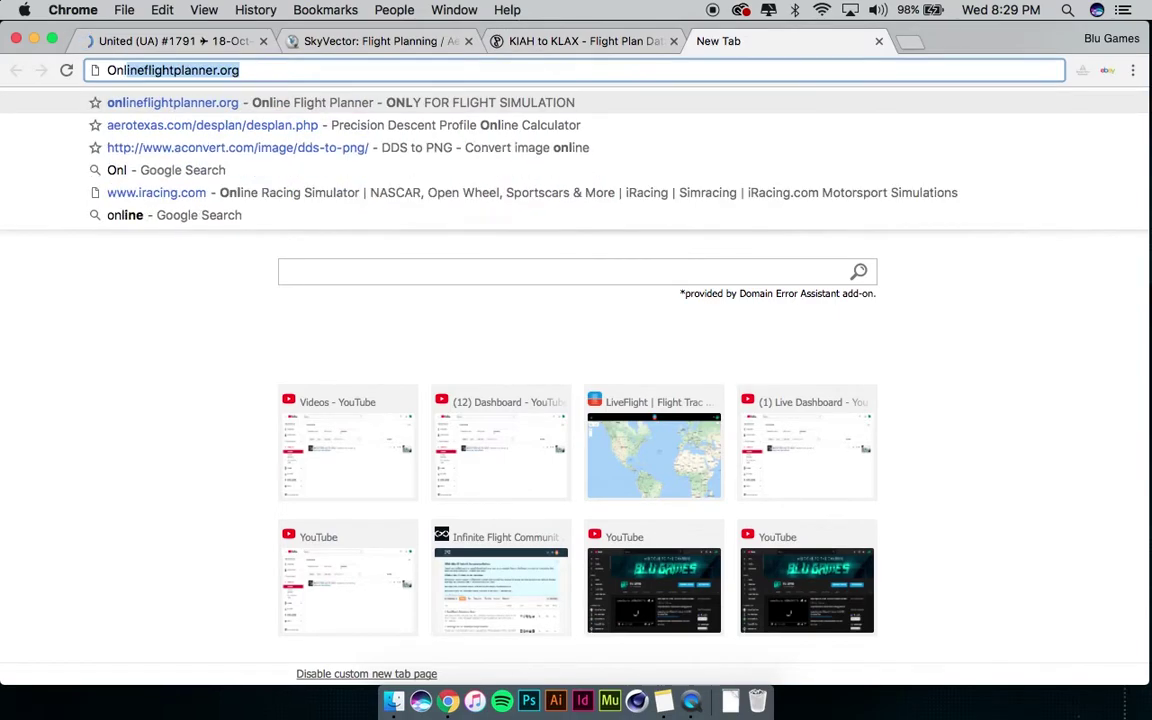
pyautogui.write('flight')
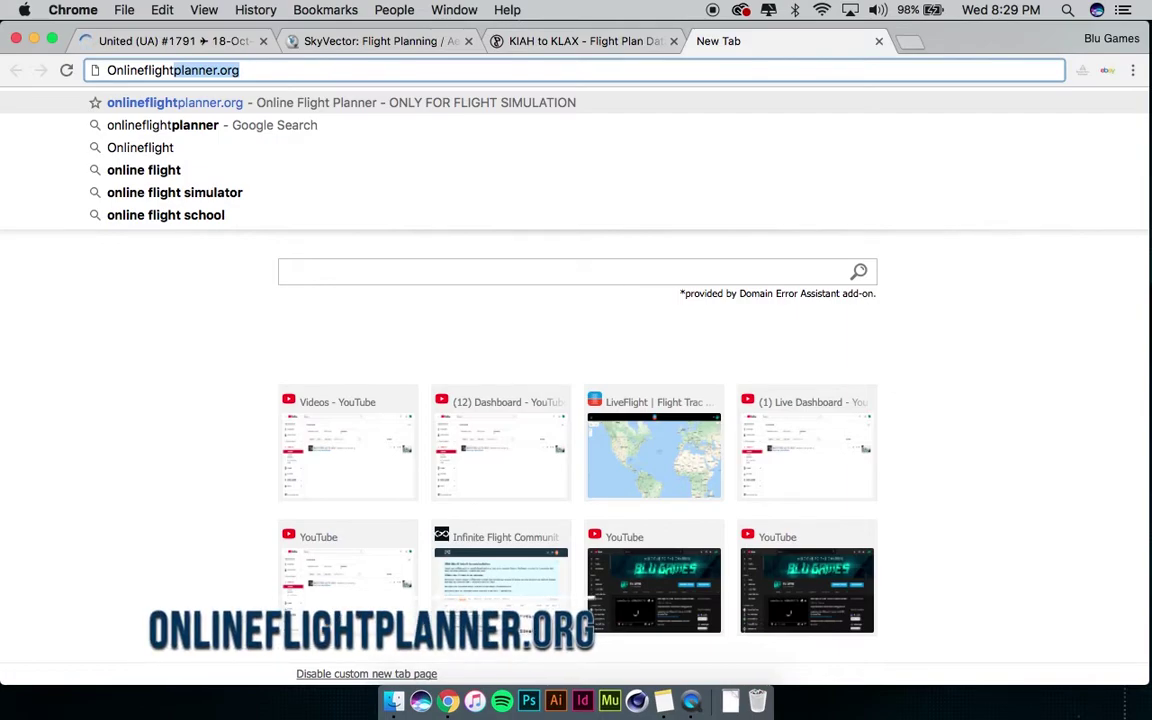
pyautogui.press('Return')
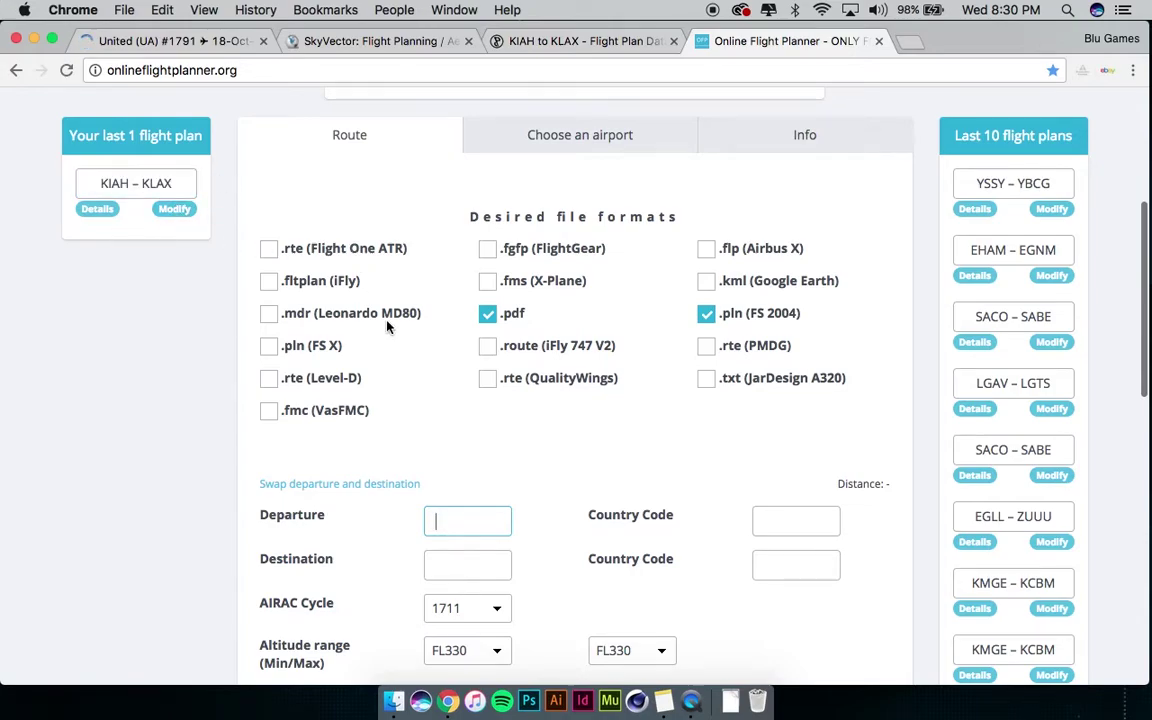
pyautogui.scroll(-1, 388, 325)
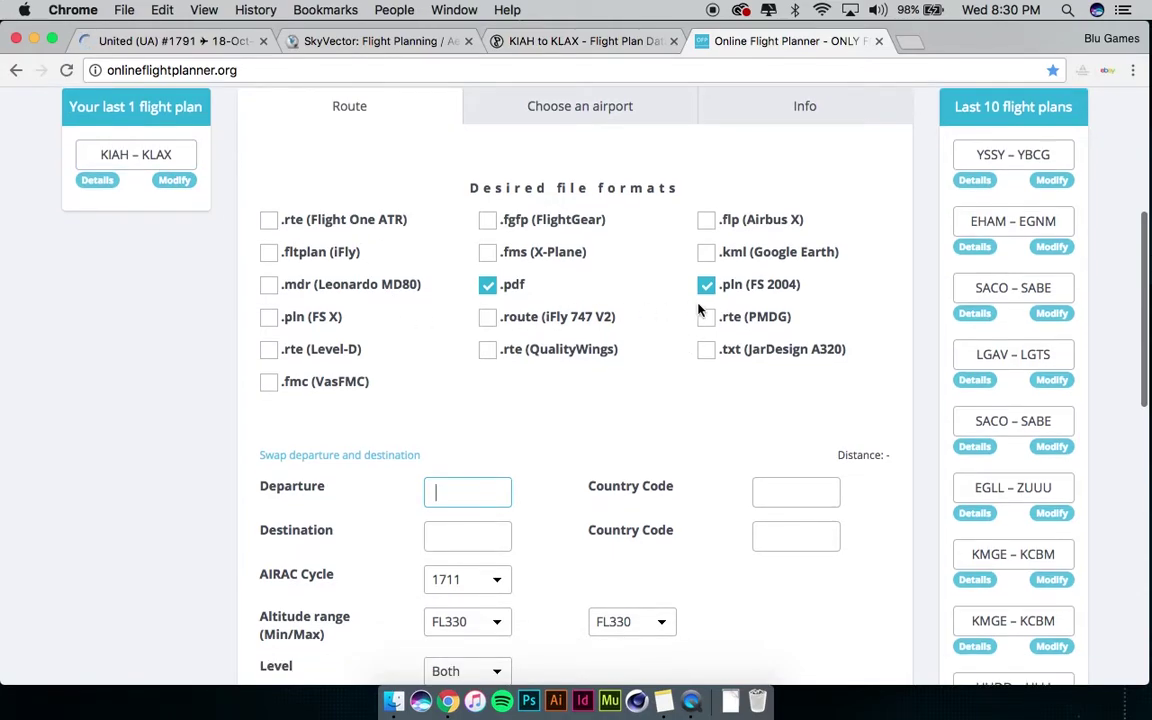